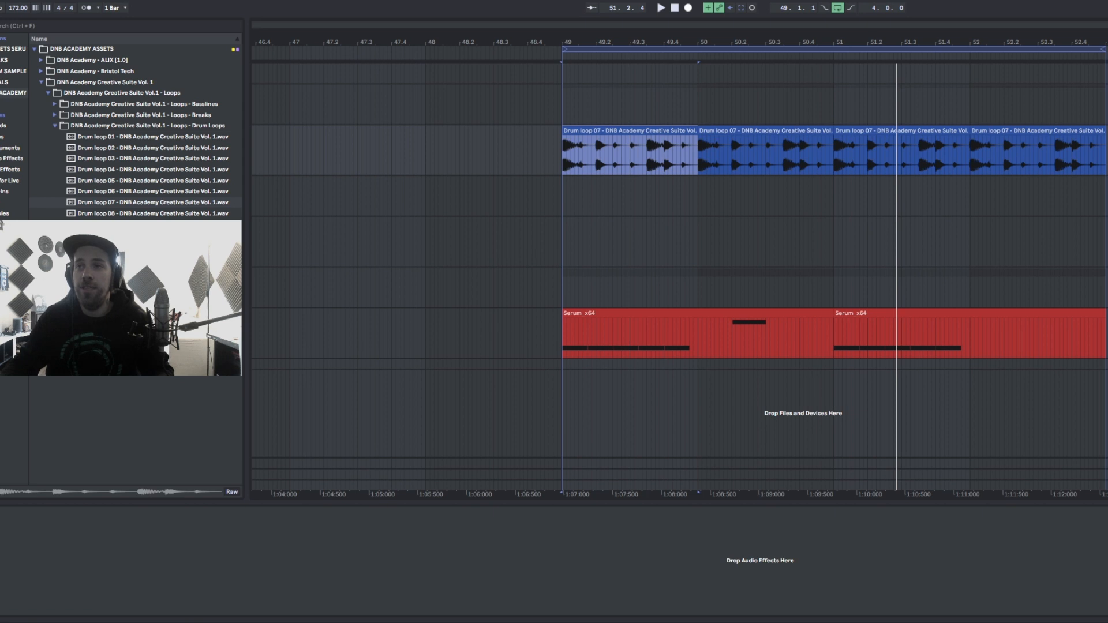
# - Play back the arrangement section with the drum loop and Serum bass clip to hear it
pyautogui.press('0')
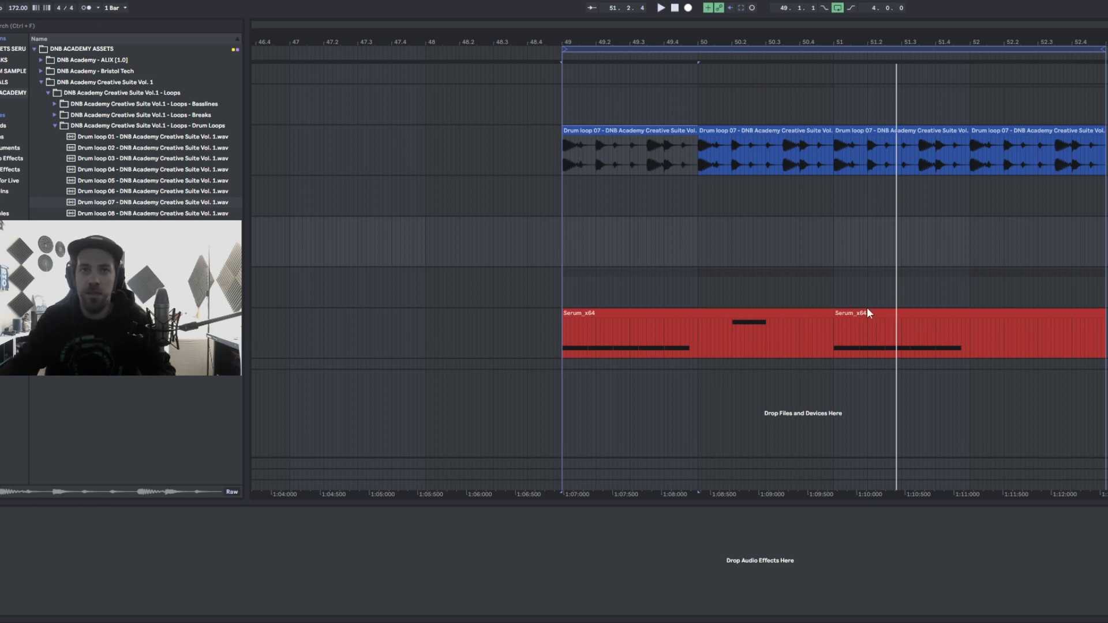
pyautogui.click(649, 313)
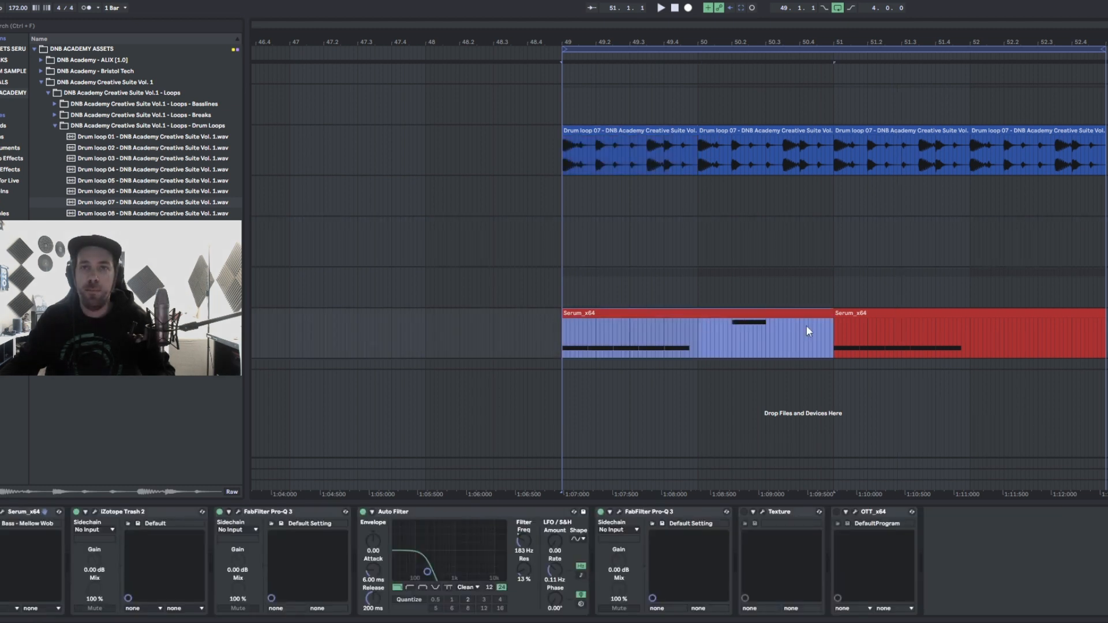
pyautogui.press('space')
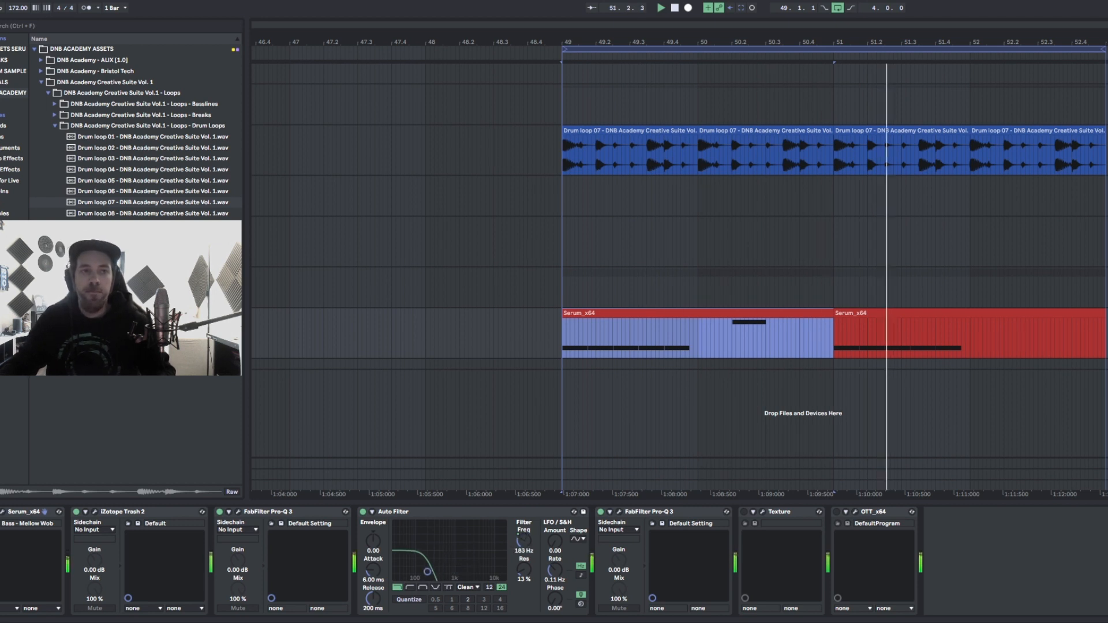
pyautogui.press('space')
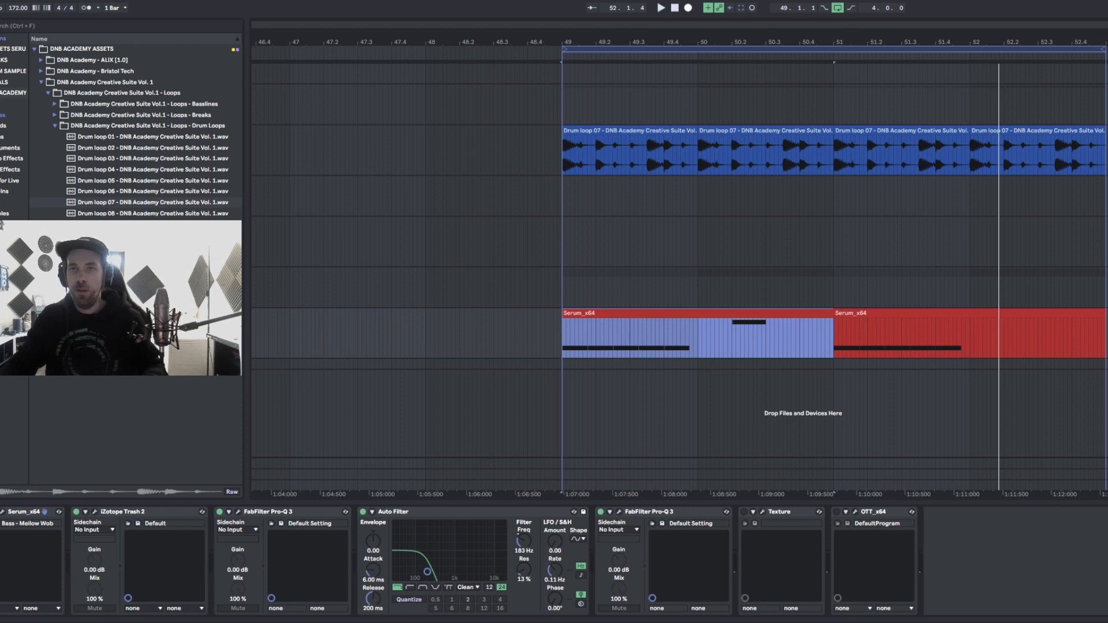
# - Insert a new MIDI track into the arrangement
pyautogui.click(1106, 222)
pyautogui.hotkey('ctrl', 'shift', 't')
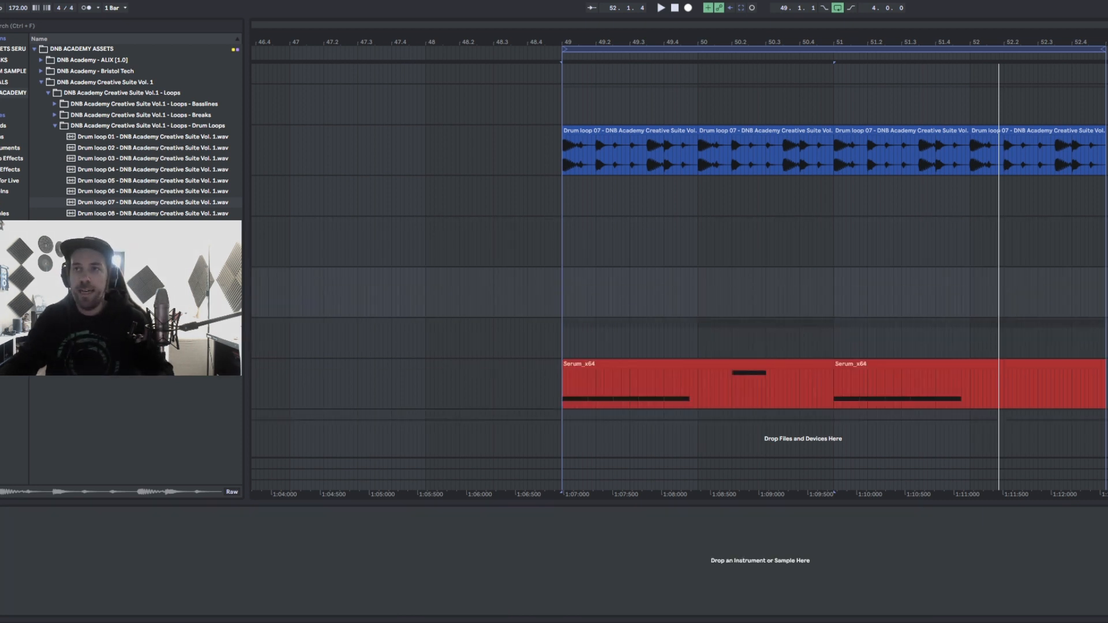
# - Search the plug-ins for "ser" and load Serum_x64 onto the new MIDI track
pyautogui.click(57, 24)
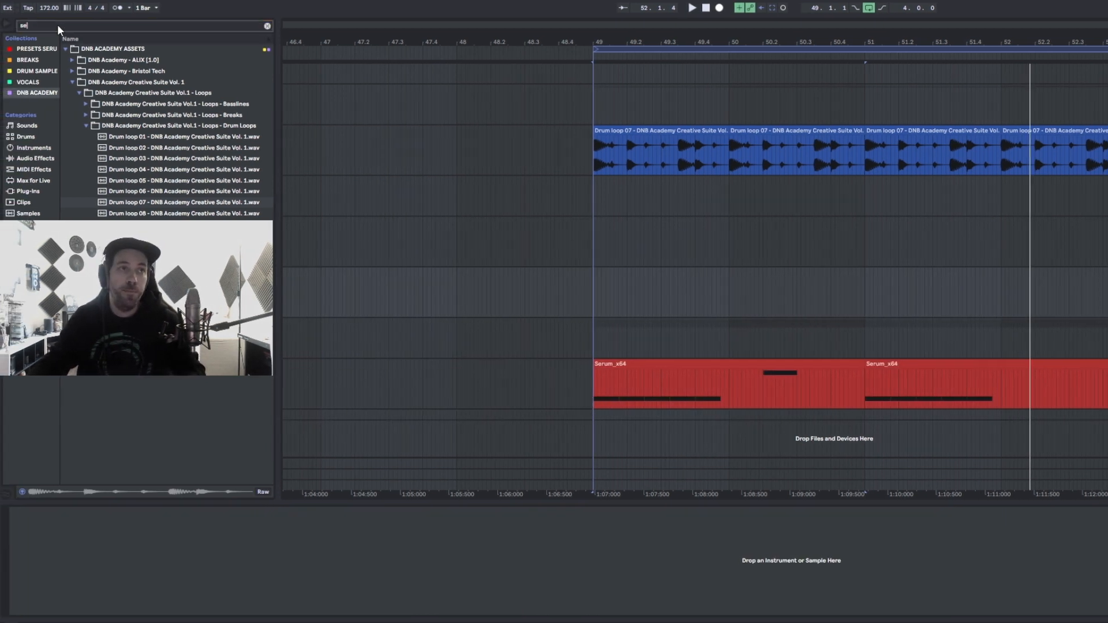
pyautogui.write('ser')
pyautogui.click(34, 191)
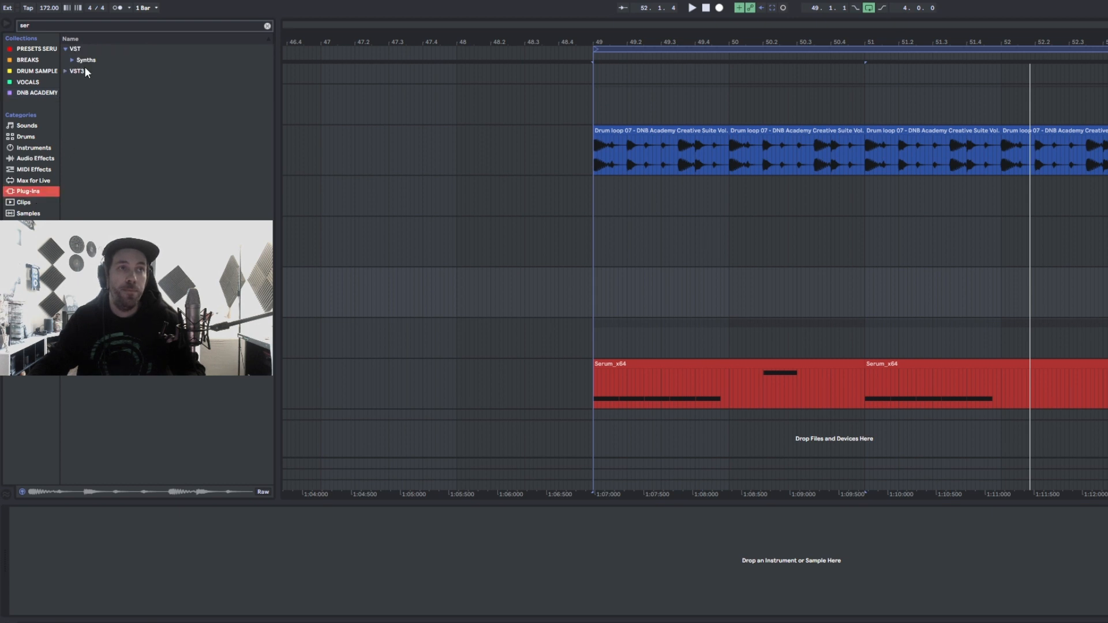
pyautogui.click(72, 61)
pyautogui.moveTo(97, 72); pyautogui.dragTo(656, 299)
pyautogui.moveTo(686, 24); pyautogui.dragTo(796, 83)
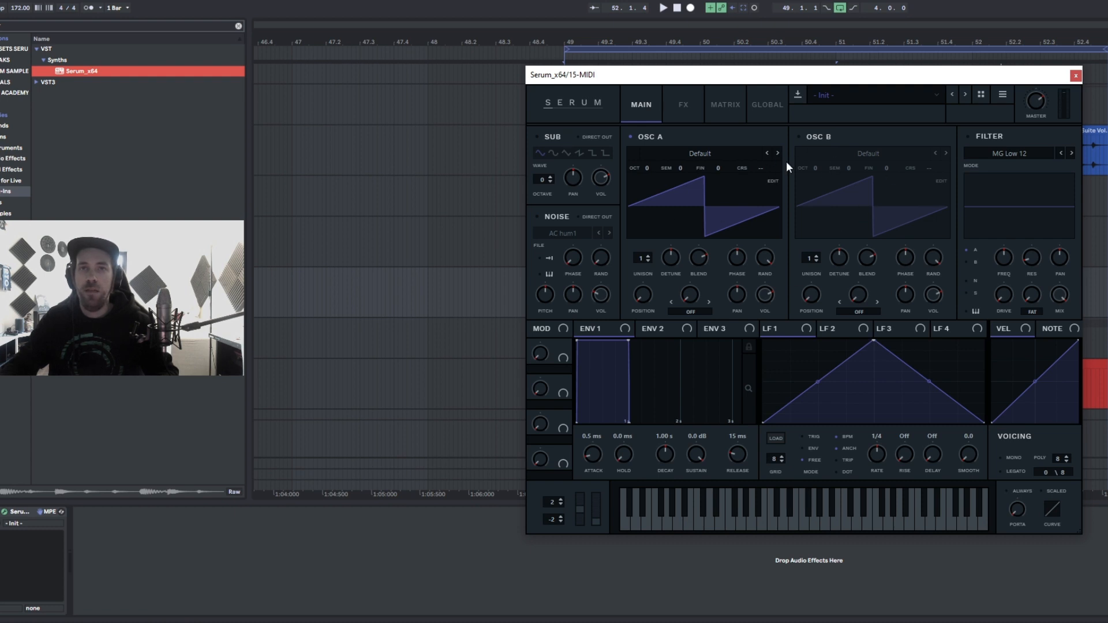
# - Switch off Osc A and enable the noise oscillator with the BrightWhite noise sample
pyautogui.click(632, 136)
pyautogui.click(537, 216)
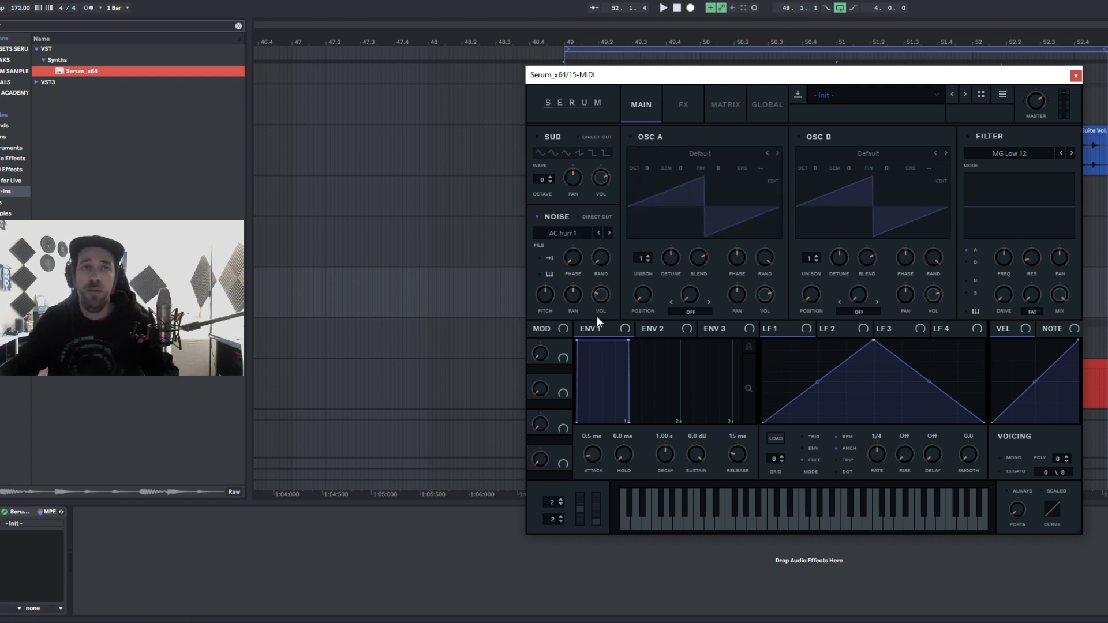
pyautogui.click(549, 234)
pyautogui.moveTo(568, 250)
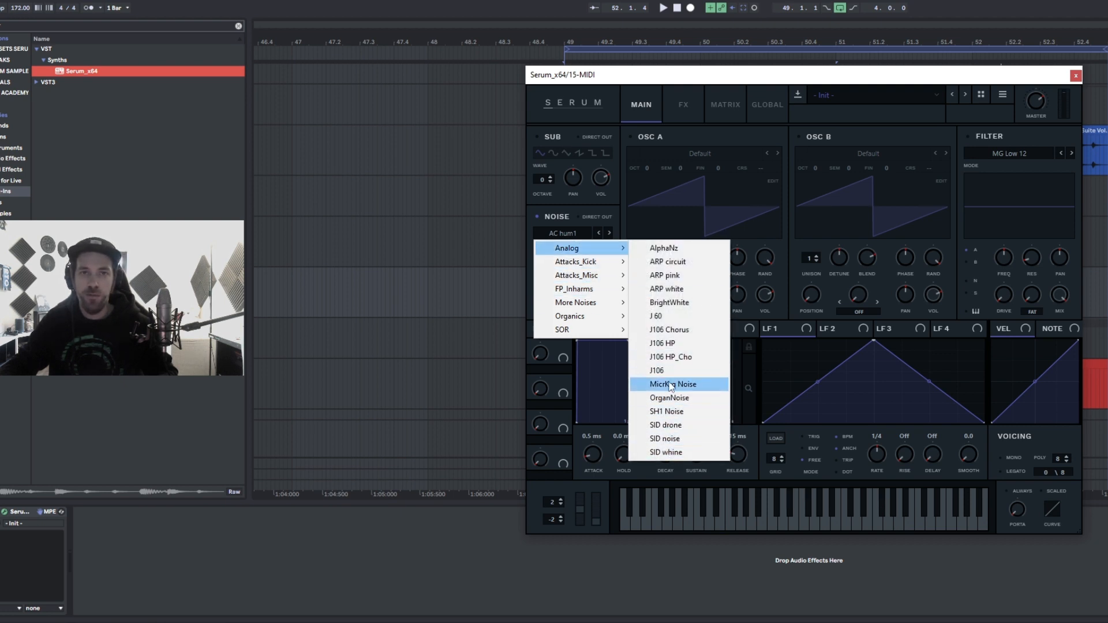
pyautogui.click(678, 305)
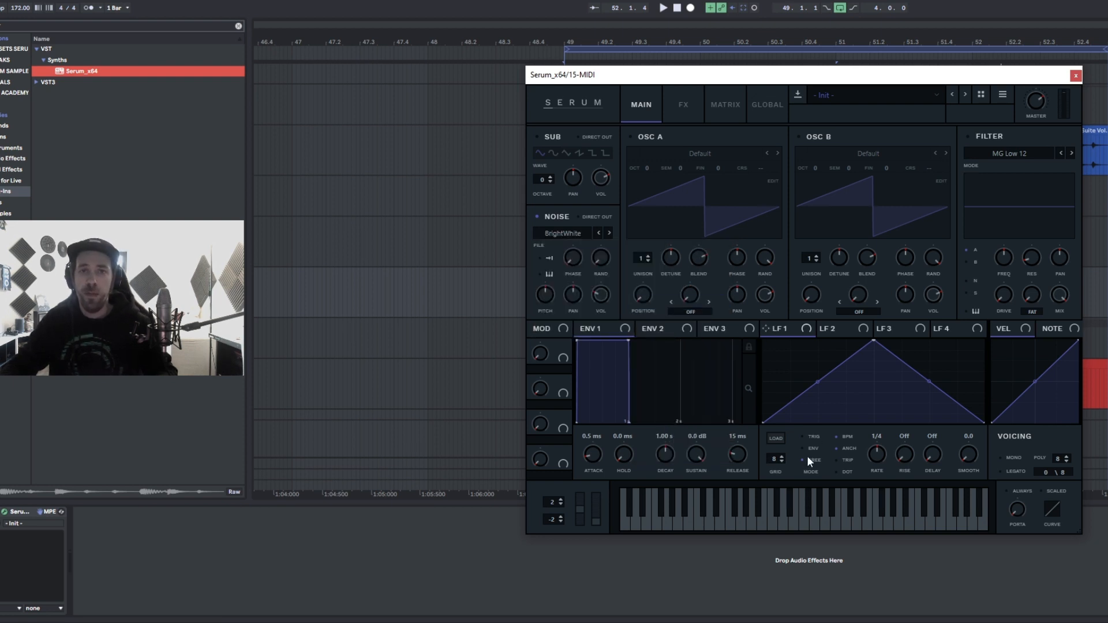
# - Set LFO 1 to trigger mode and assign it to the noise oscillator's volume
pyautogui.click(802, 437)
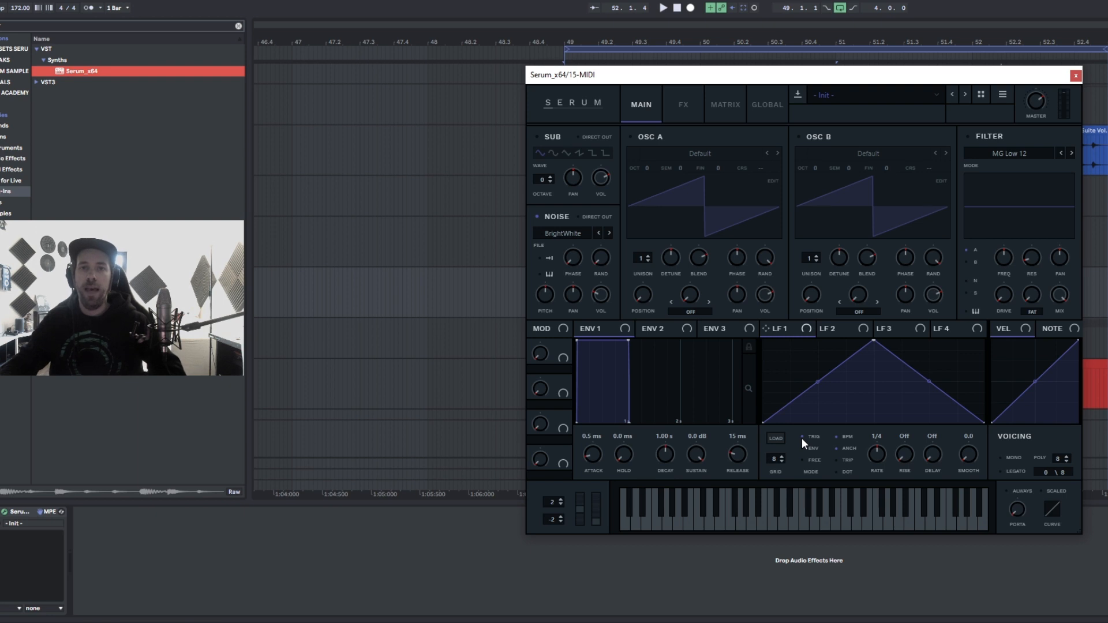
pyautogui.moveTo(767, 328); pyautogui.dragTo(593, 249)
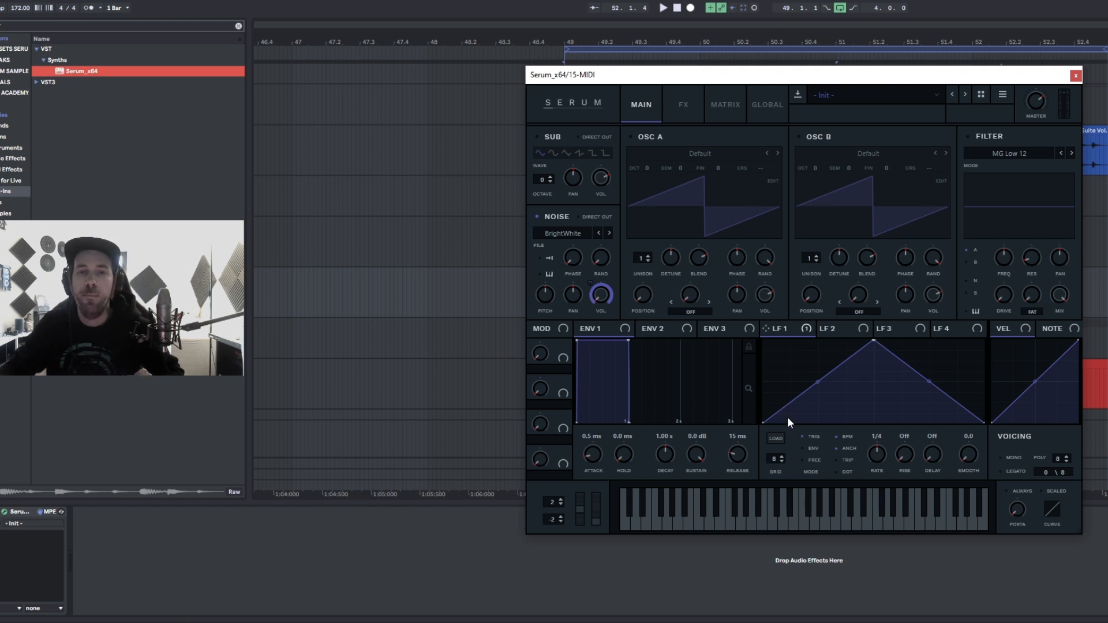
# - Set the LFO 1 grid to 16 and reshape its curve into a ramp down
pyautogui.moveTo(774, 461); pyautogui.dragTo(776, 251)
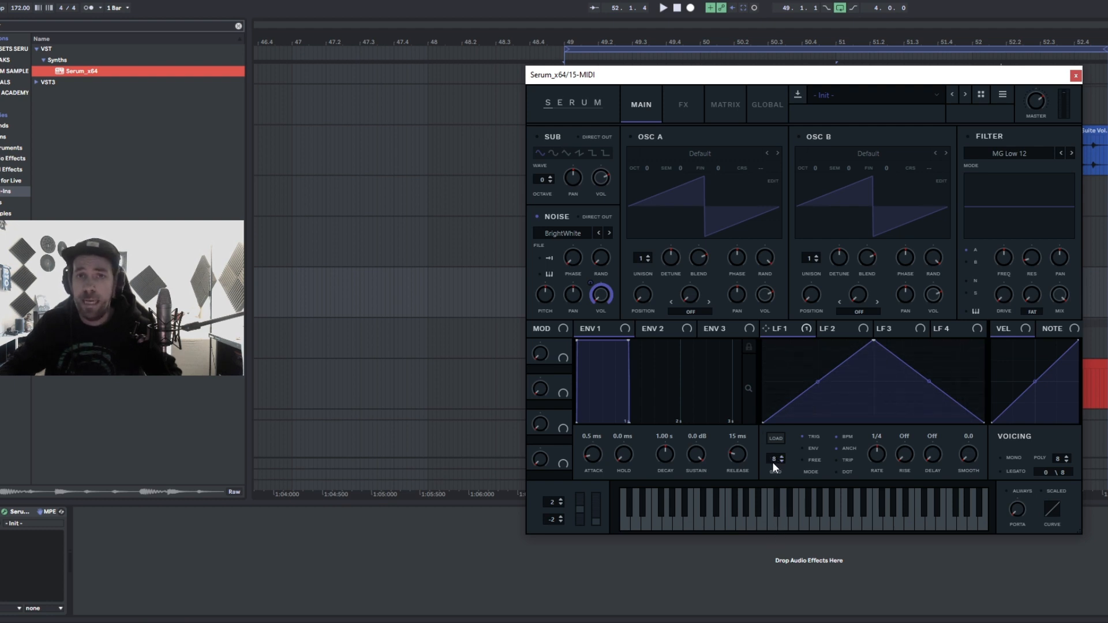
pyautogui.moveTo(875, 341); pyautogui.dragTo(764, 342)
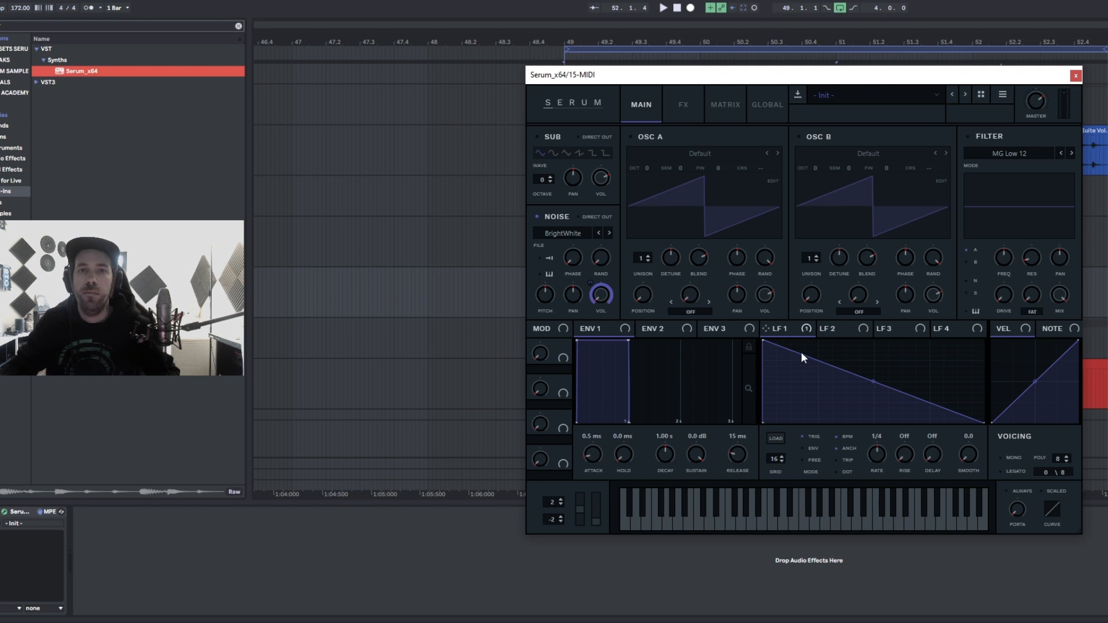
pyautogui.rightClick(786, 384)
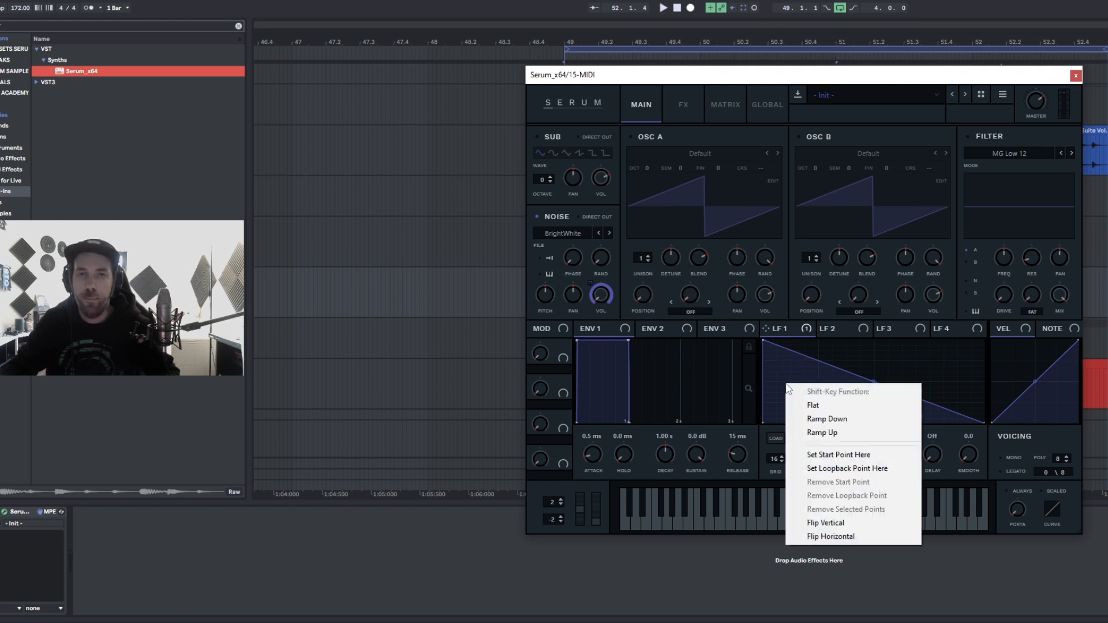
pyautogui.click(857, 359)
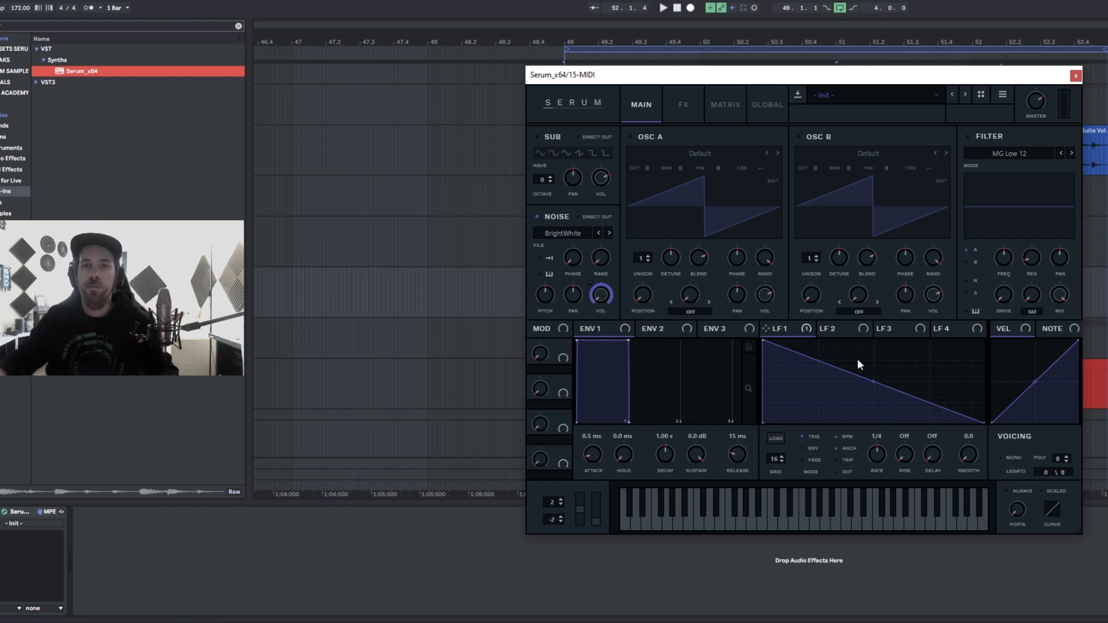
pyautogui.rightClick(857, 359)
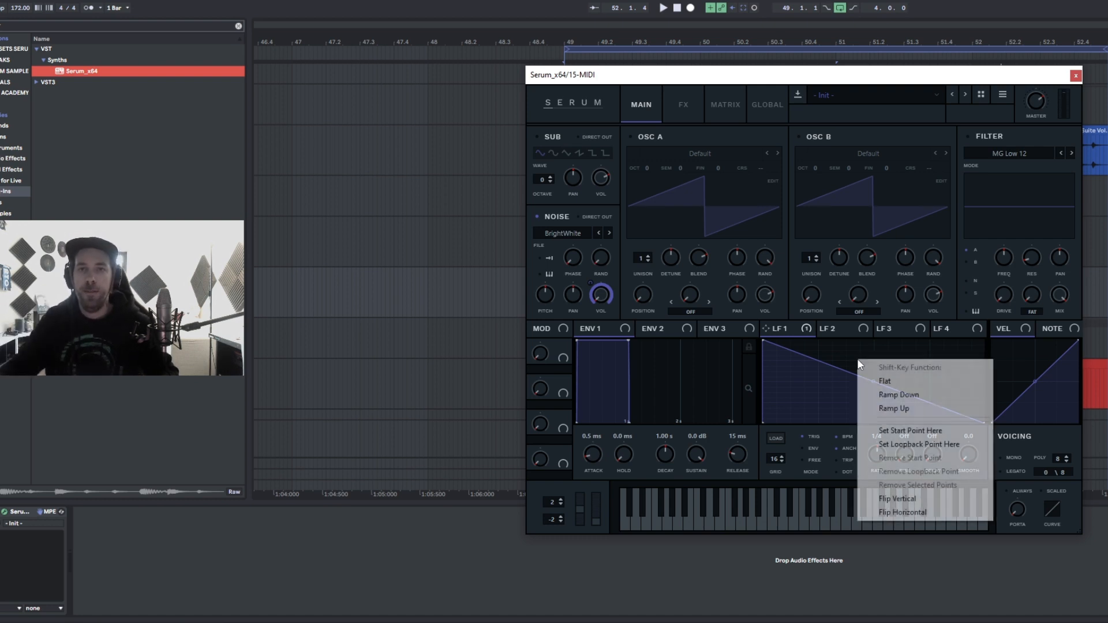
pyautogui.click(889, 392)
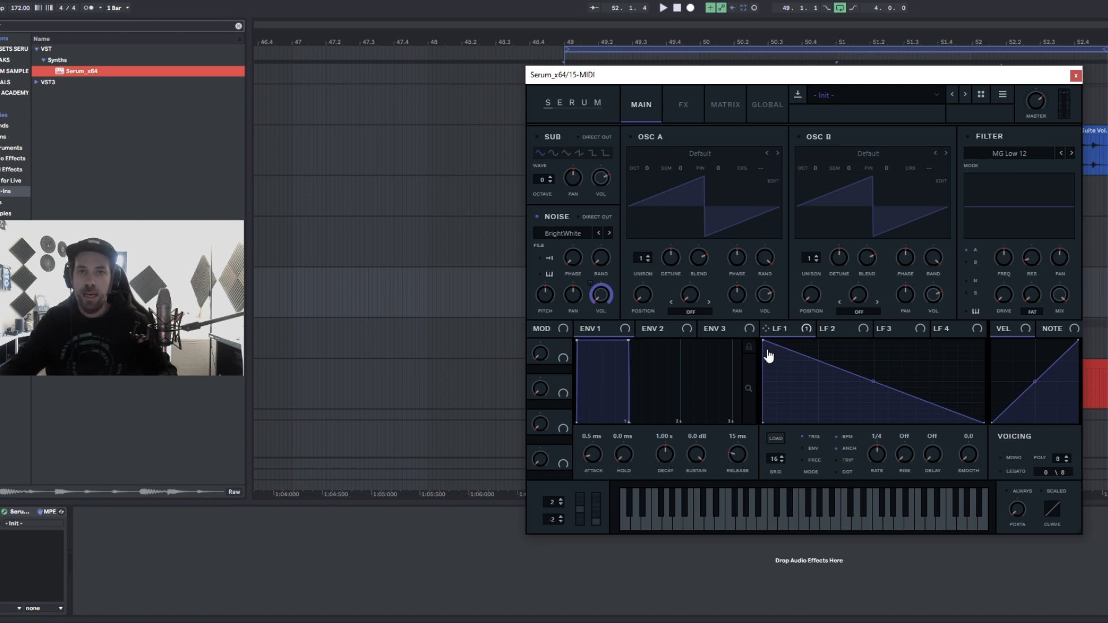
# - Draw 16 repeating ramp-down steps across LFO 1 and curve their shapes
pyautogui.moveTo(765, 348); pyautogui.dragTo(973, 354)
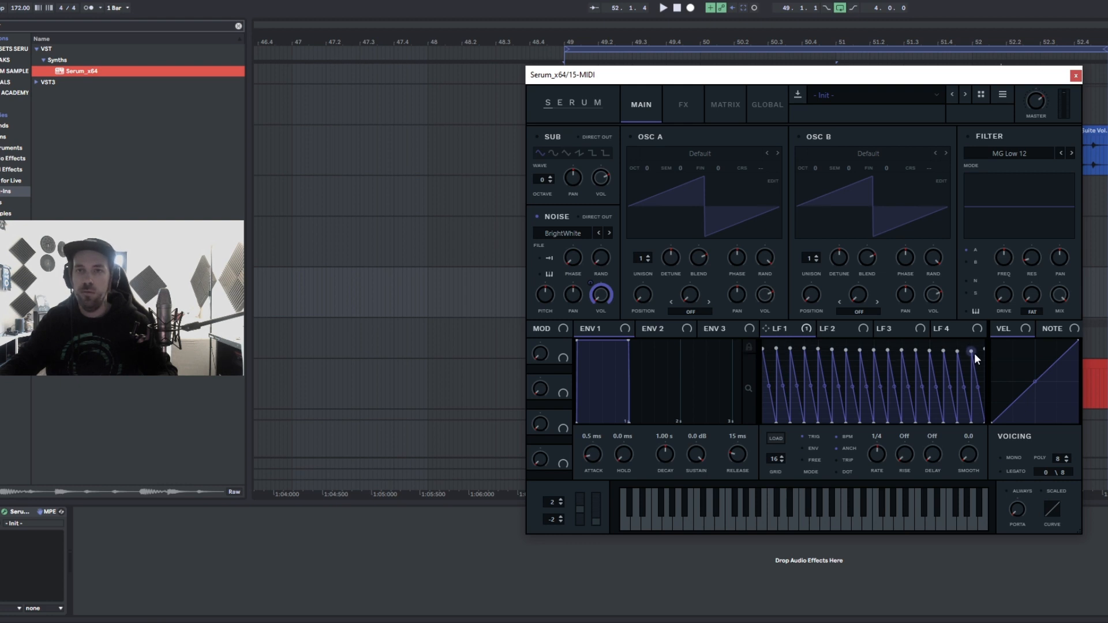
pyautogui.click(765, 412)
pyautogui.moveTo(815, 362); pyautogui.dragTo(881, 373)
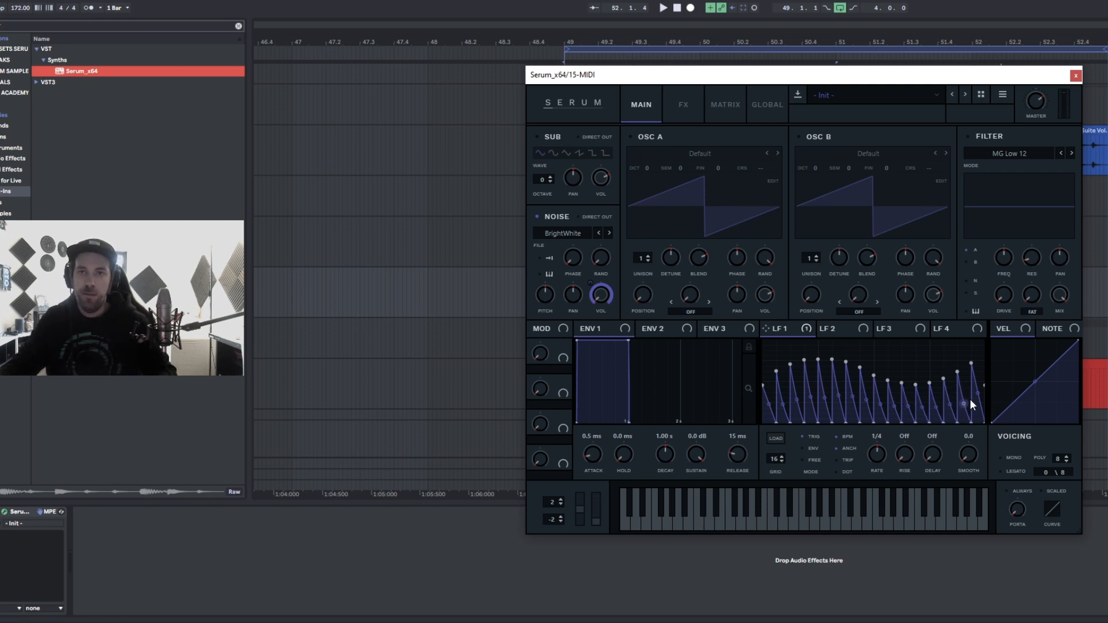
pyautogui.moveTo(974, 395); pyautogui.dragTo(972, 397)
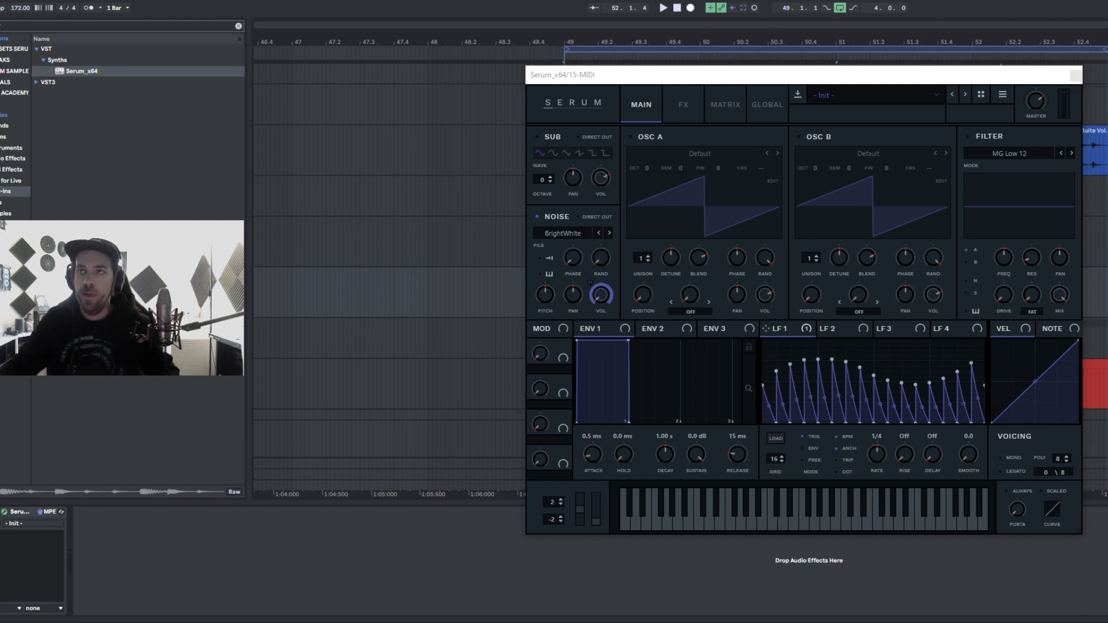
# - Set the LFO 1 rate to 2 bar and even out the ramp peaks
pyautogui.click(815, 74)
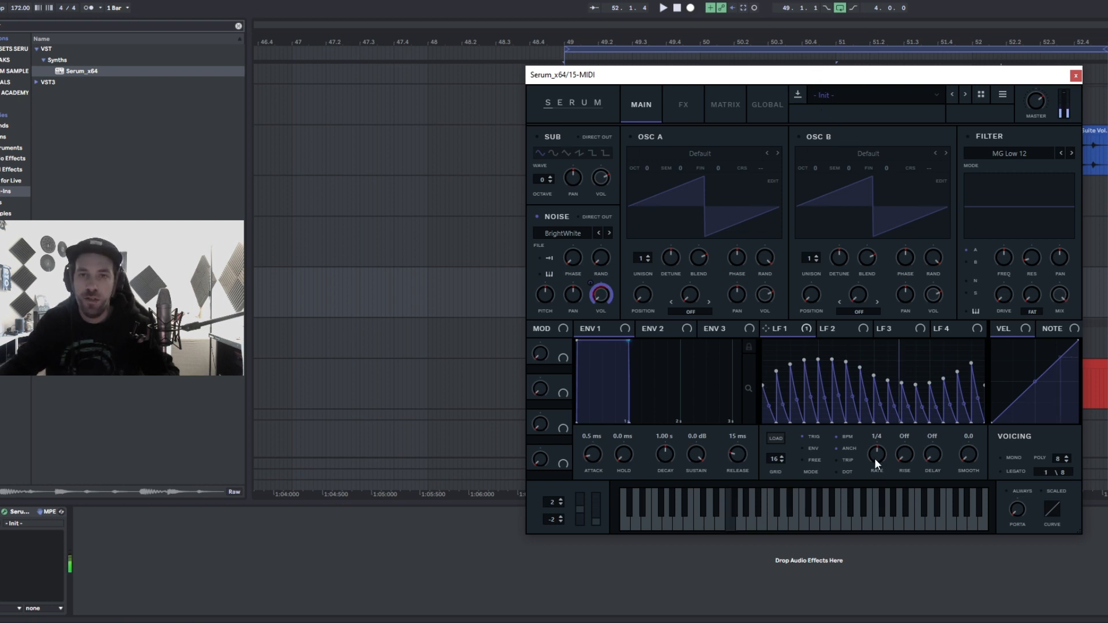
pyautogui.moveTo(874, 458); pyautogui.dragTo(880, 490)
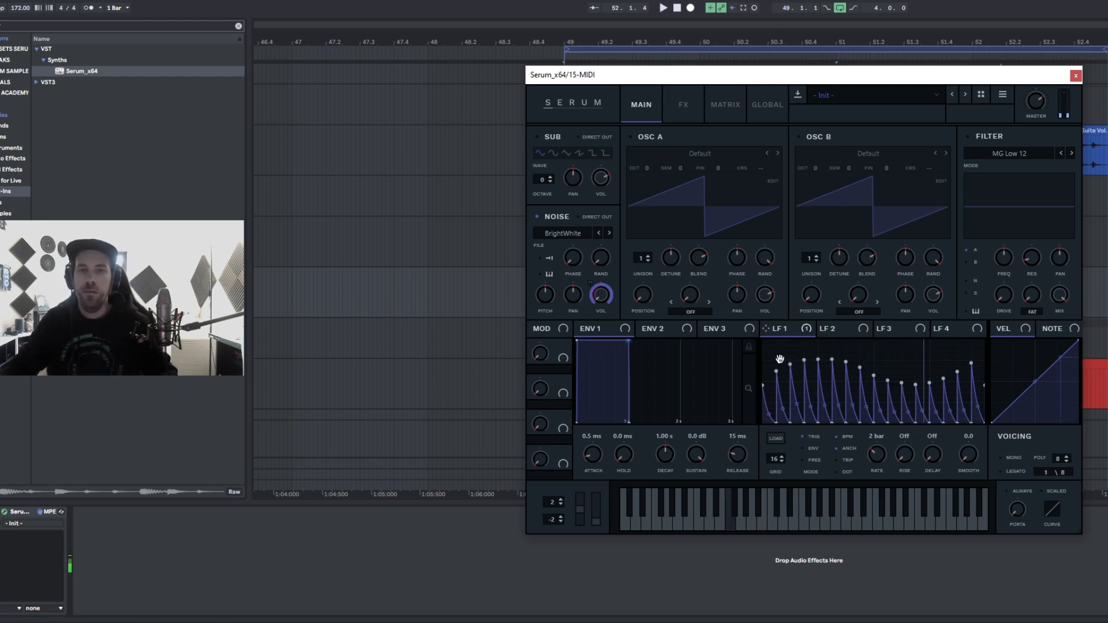
pyautogui.moveTo(888, 376)
pyautogui.mouseDown()
pyautogui.moveTo(885, 367)
pyautogui.moveTo(910, 375)
pyautogui.moveTo(951, 360)
pyautogui.mouseUp()
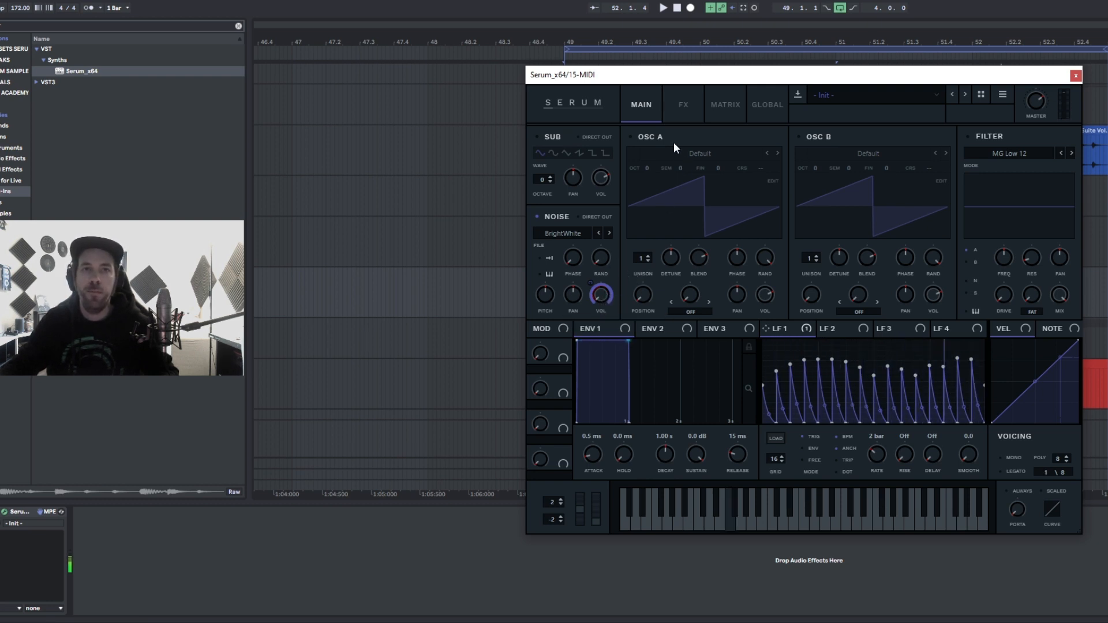
# - Set the Serum filter to High 24, raise its cutoff and resonance, and close the plugin window
pyautogui.click(1009, 154)
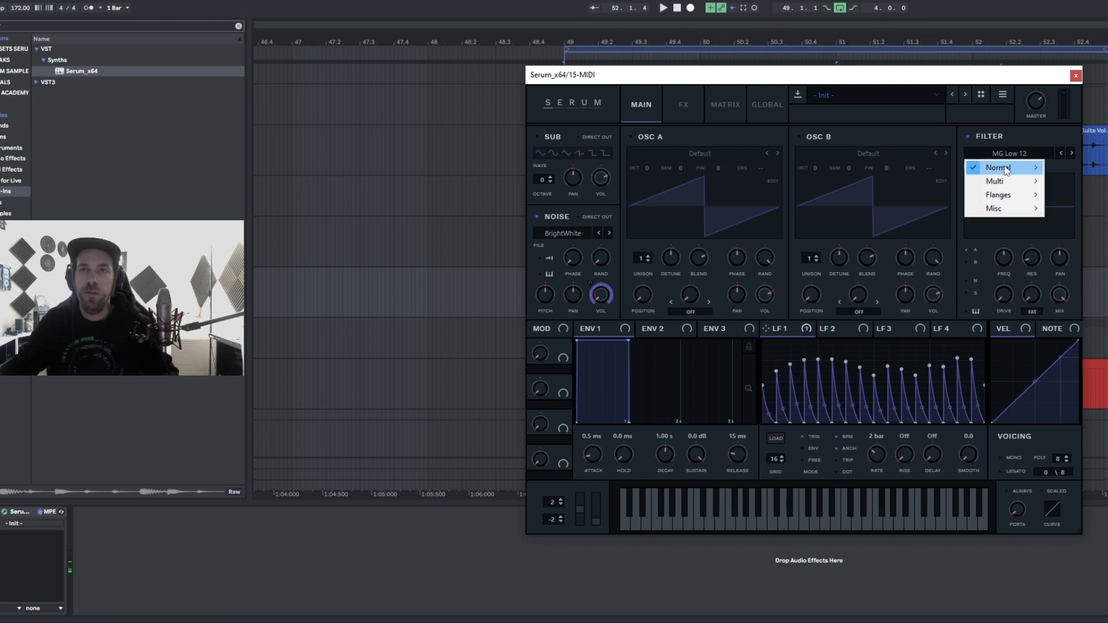
pyautogui.moveTo(1006, 169)
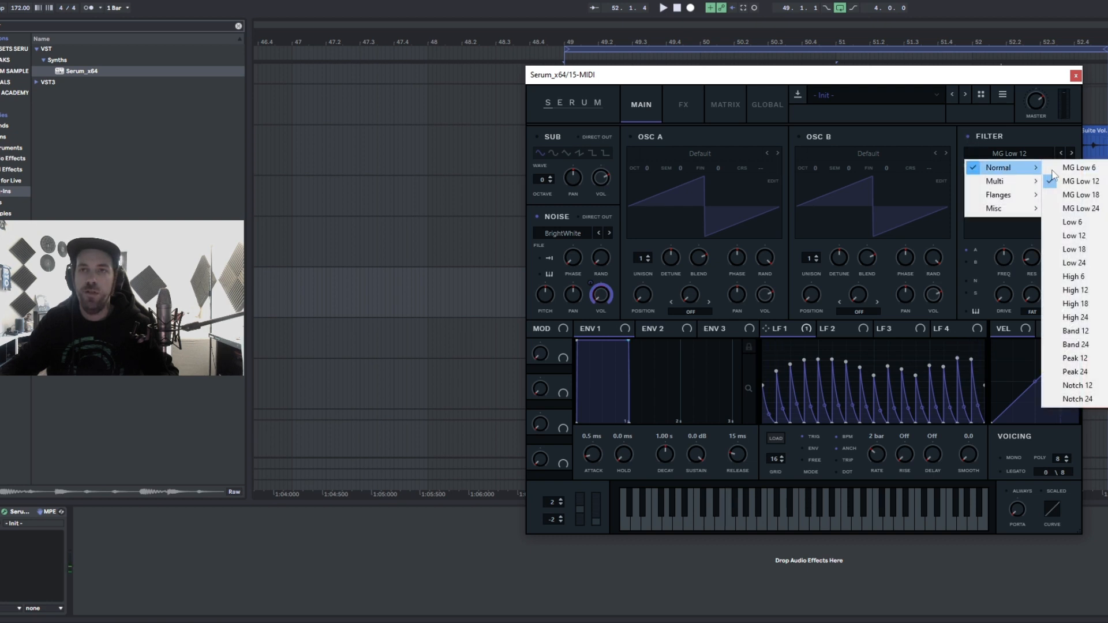
pyautogui.click(1097, 318)
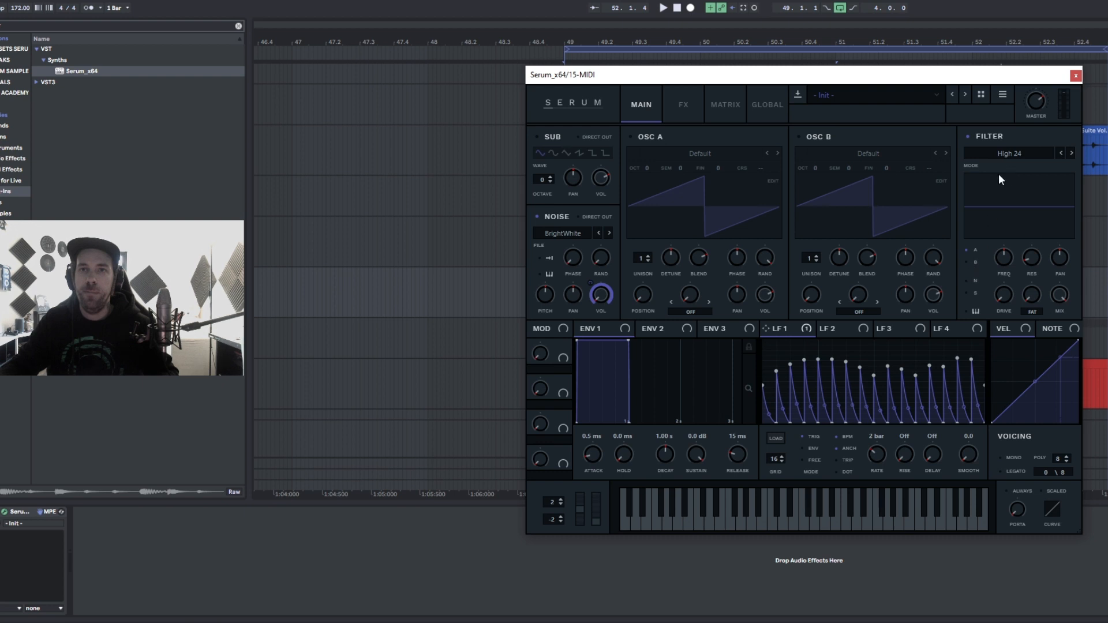
pyautogui.moveTo(1004, 260); pyautogui.dragTo(1004, 255)
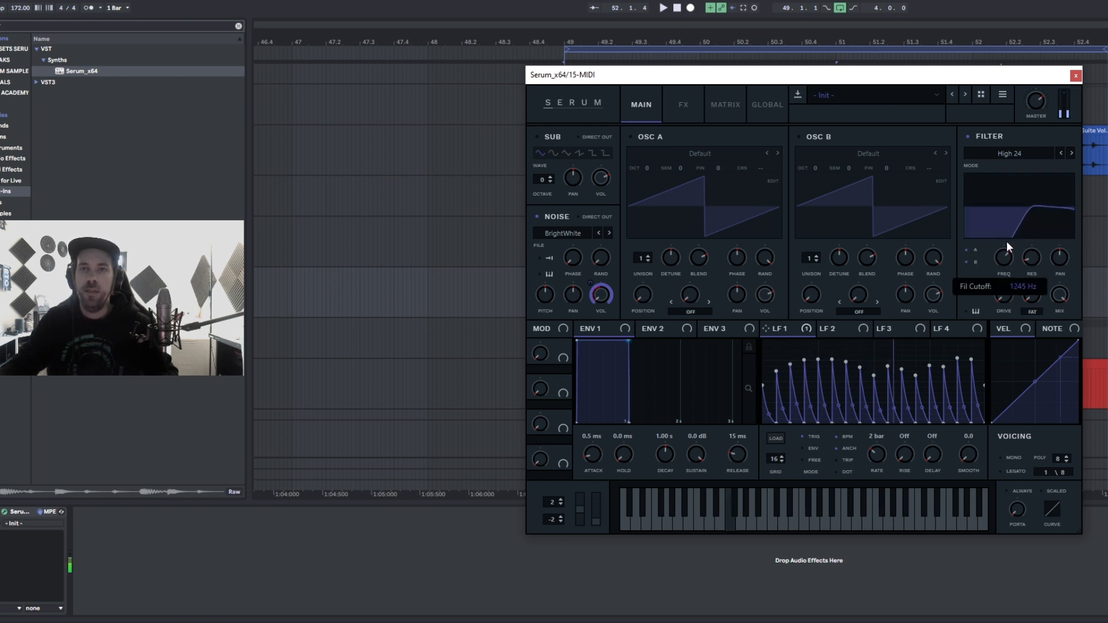
pyautogui.moveTo(1029, 267); pyautogui.dragTo(1007, 285)
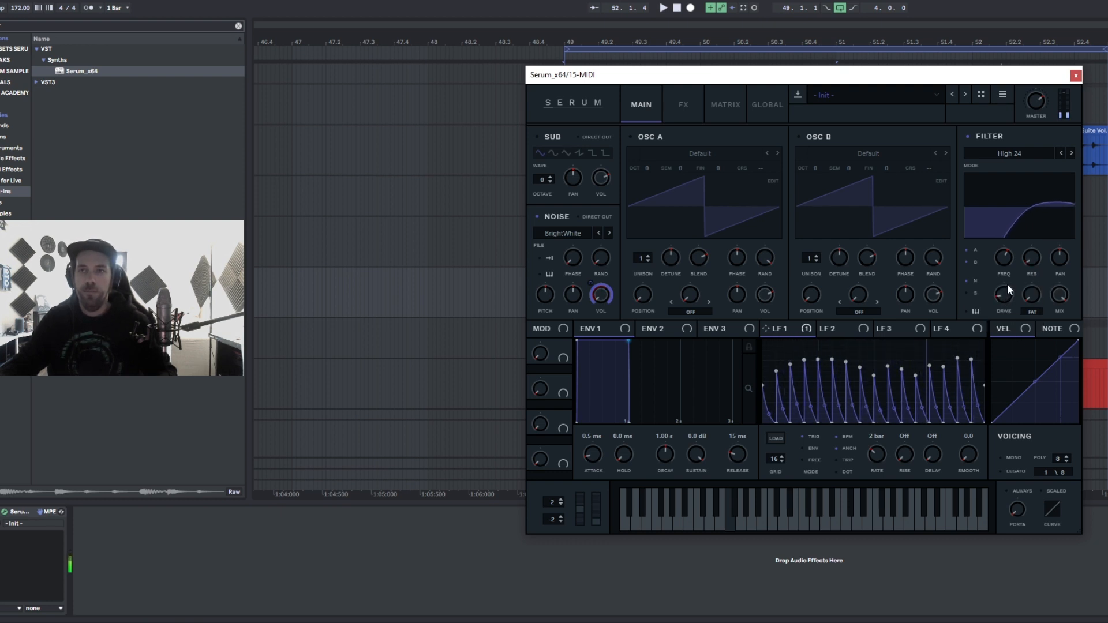
pyautogui.click(1076, 76)
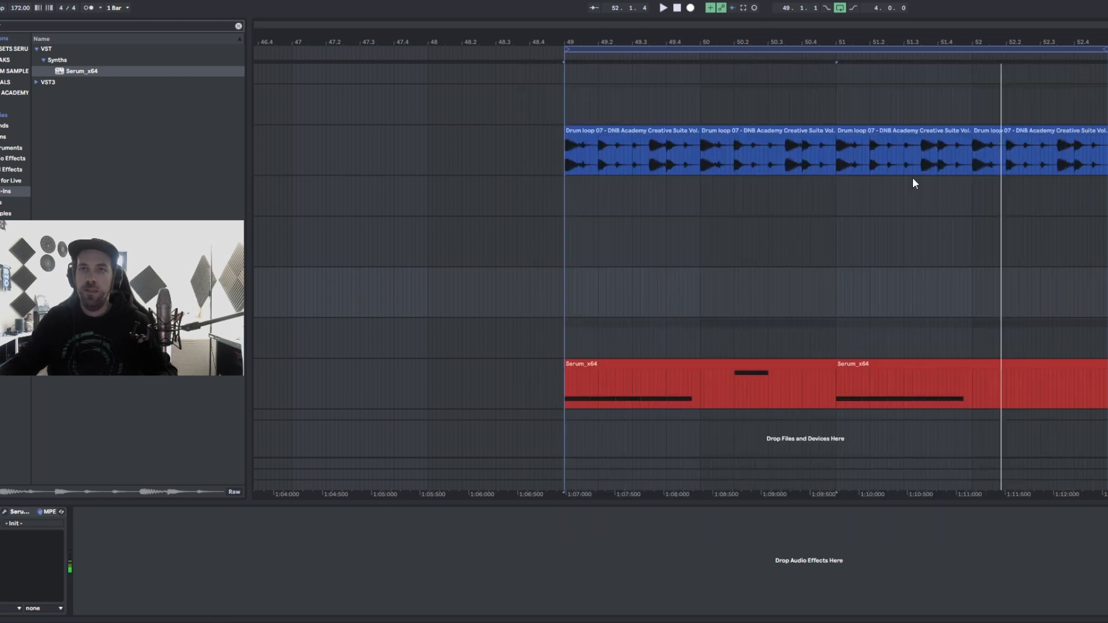
# - Create a 4-bar MIDI clip on the new track with one F3 note spanning it, and play it back
pyautogui.moveTo(564, 295); pyautogui.dragTo(1106, 279)
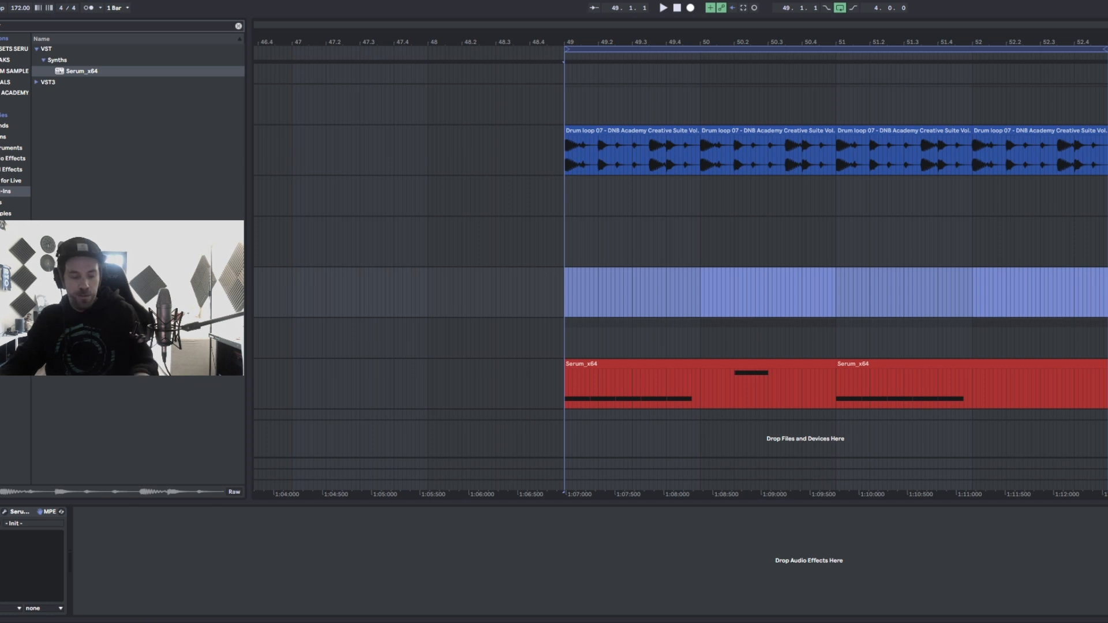
pyautogui.hotkey('ctrl', 'shift', 'm')
pyautogui.click(929, 265)
pyautogui.click(926, 267)
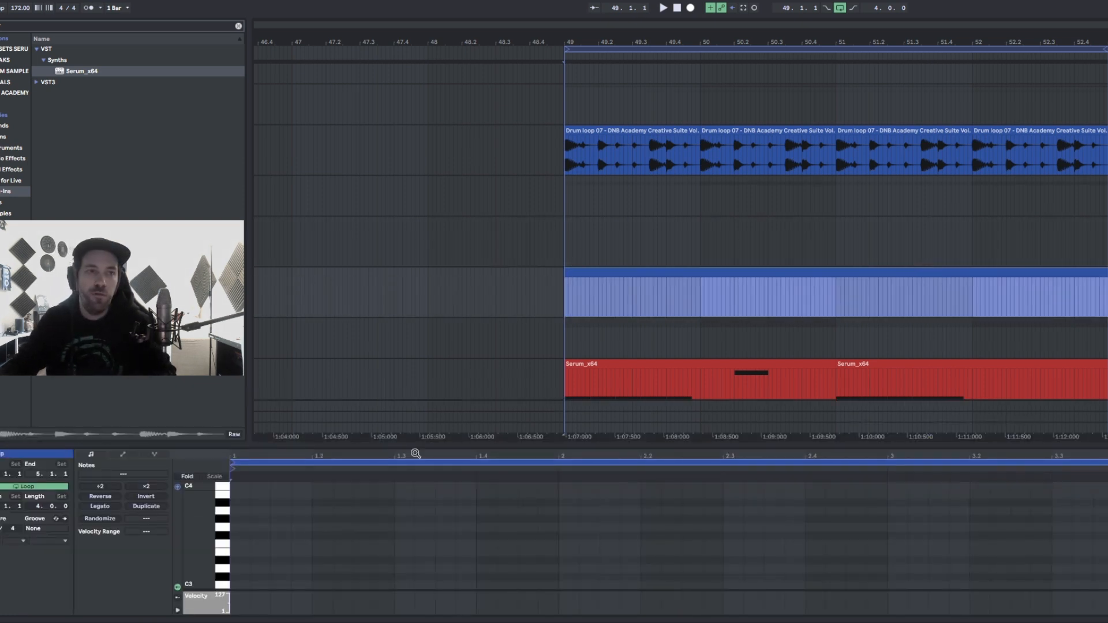
pyautogui.doubleClick(240, 543)
pyautogui.moveTo(250, 543); pyautogui.dragTo(1106, 544)
pyautogui.press('space')
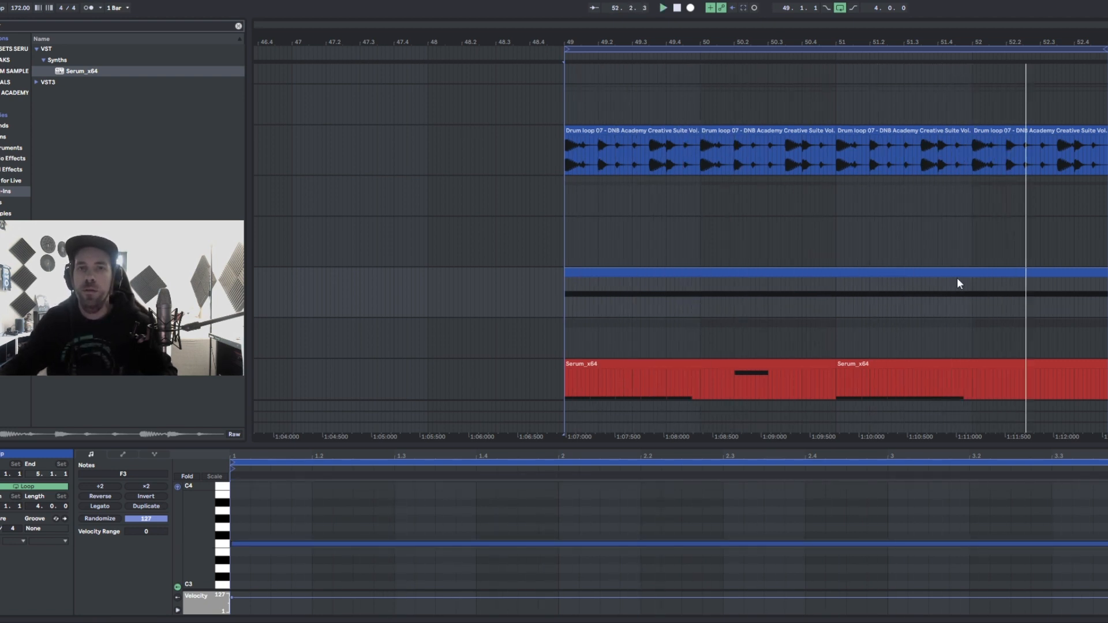
pyautogui.doubleClick(1107, 272)
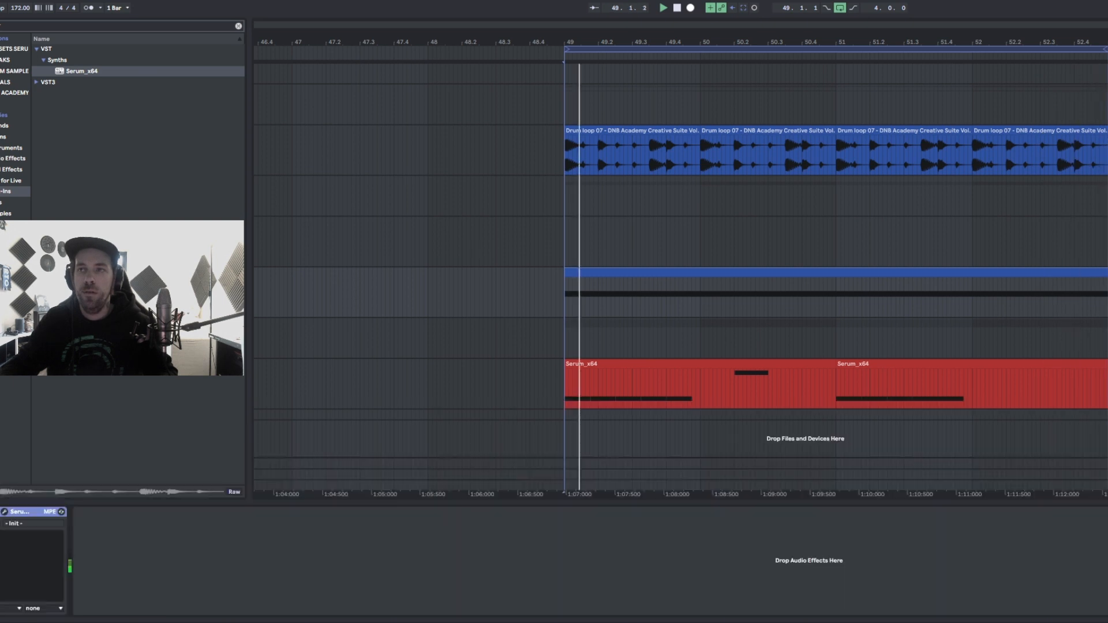
# - Reopen the Serum instrument and turn the noise oscillator's phase down
pyautogui.click(4, 512)
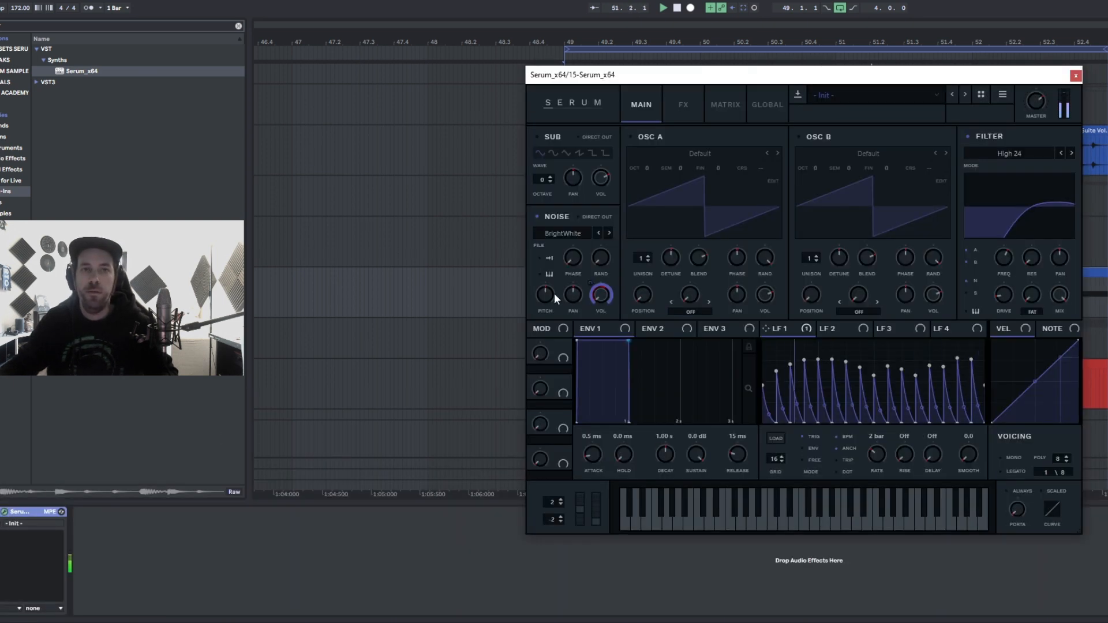
pyautogui.moveTo(543, 300)
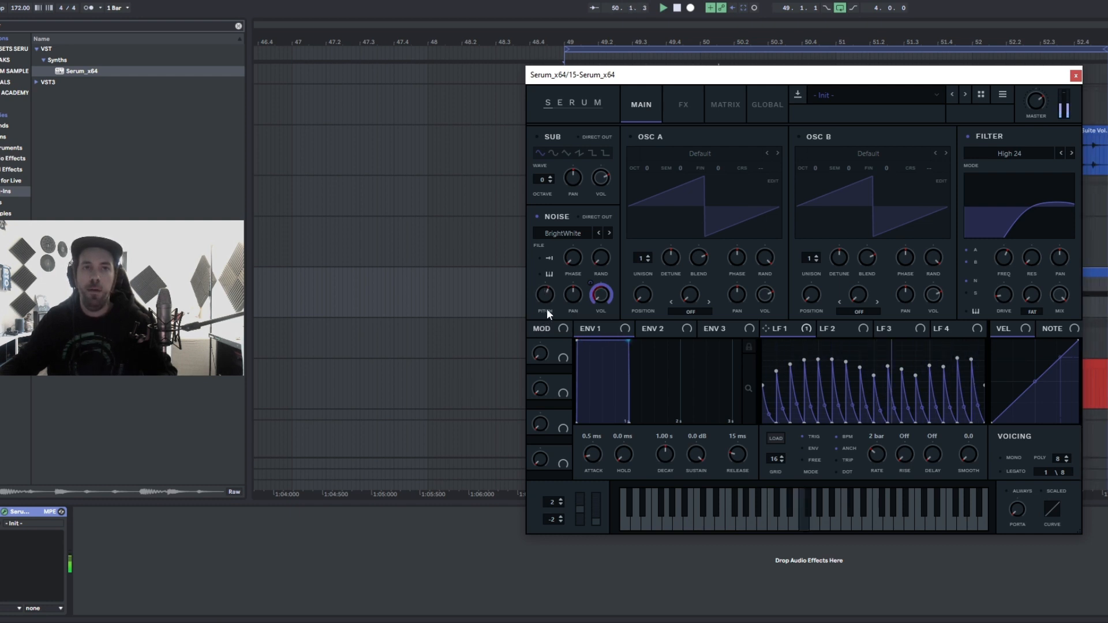
pyautogui.moveTo(575, 258)
pyautogui.moveTo(573, 240); pyautogui.dragTo(567, 265)
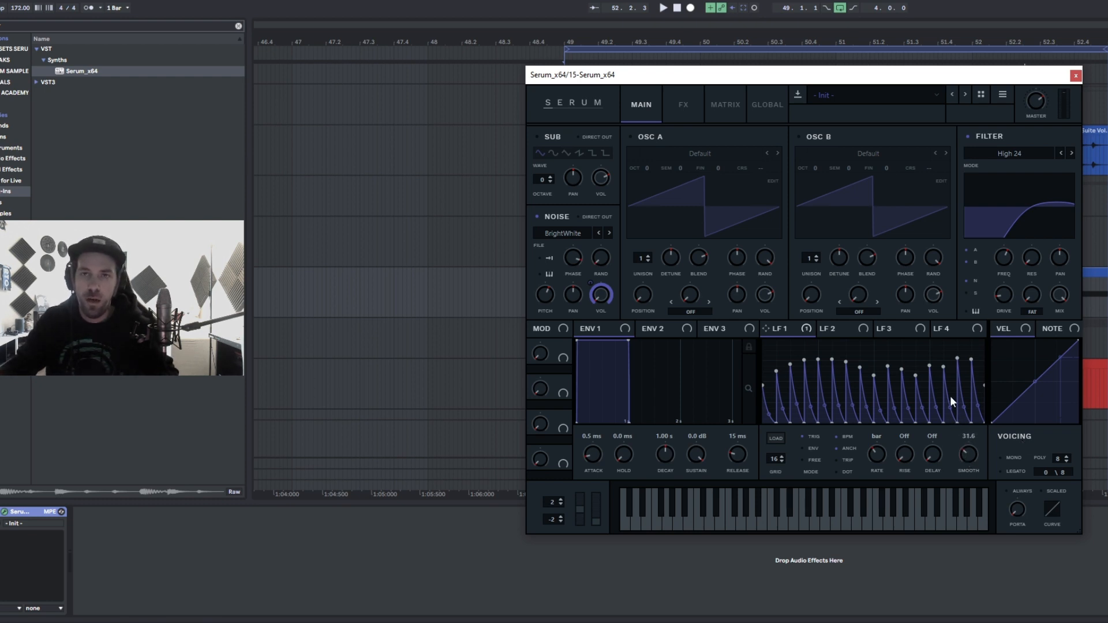
# - Play the clip and set the LFO 1 smooth amount to about 30.7
pyautogui.moveTo(964, 452); pyautogui.dragTo(956, 443)
pyautogui.press('space')
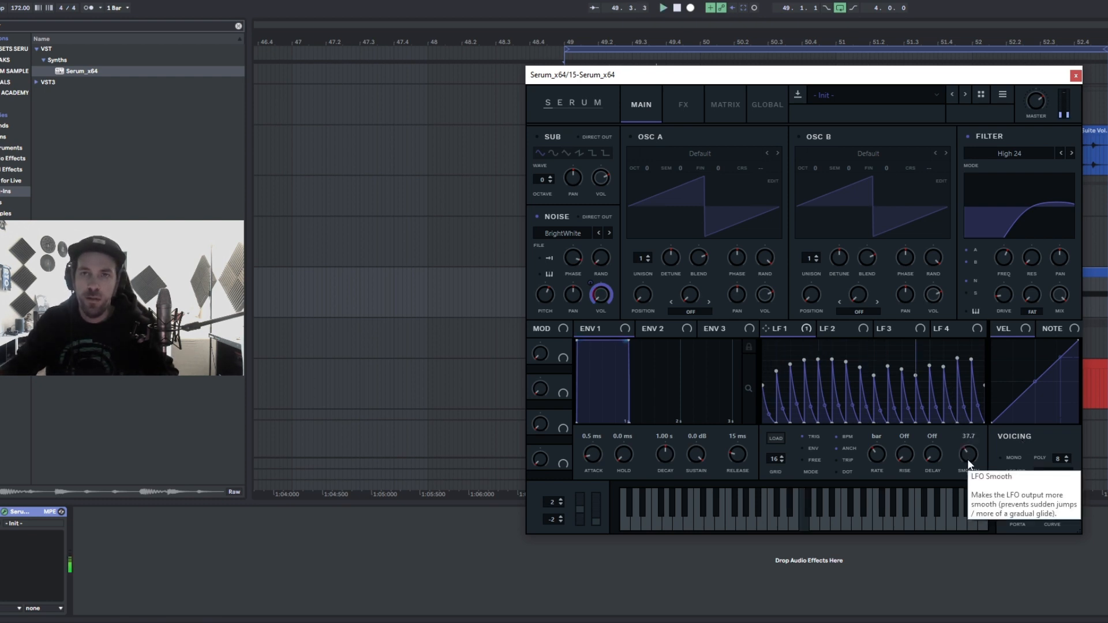
pyautogui.moveTo(968, 460); pyautogui.dragTo(969, 516)
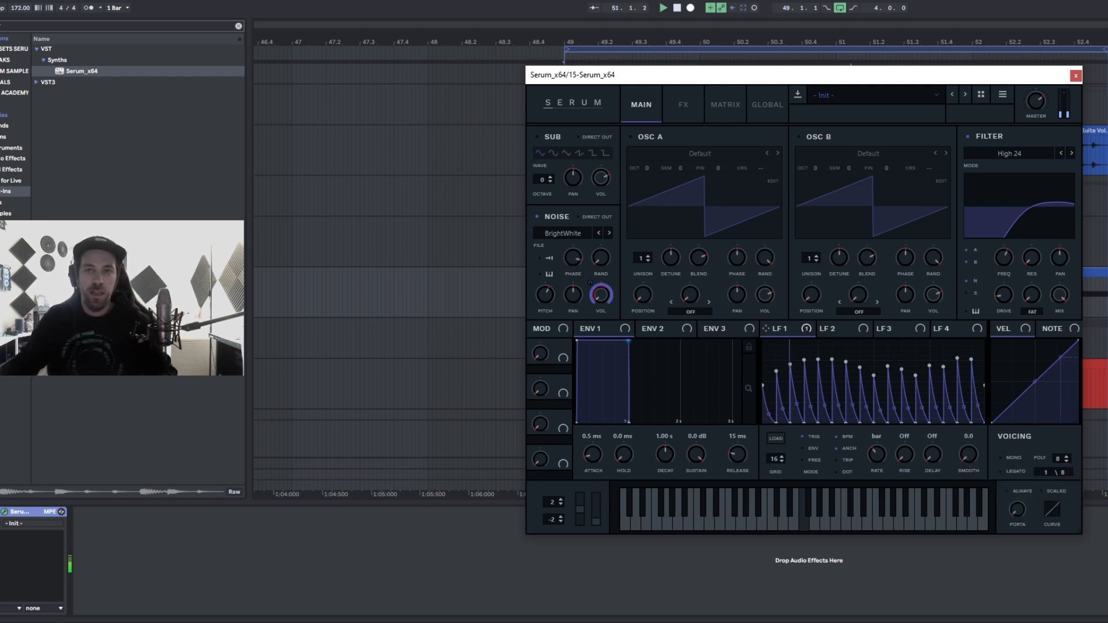
pyautogui.moveTo(966, 435); pyautogui.dragTo(965, 424)
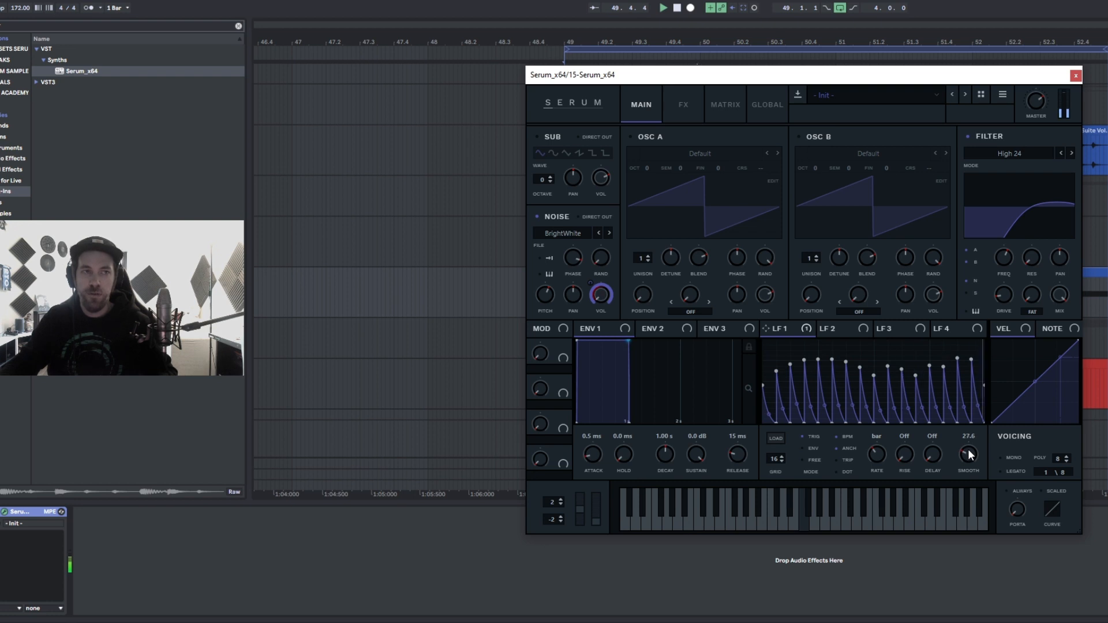
pyautogui.moveTo(968, 464)
pyautogui.mouseDown()
pyautogui.moveTo(966, 442)
pyautogui.moveTo(969, 463)
pyautogui.mouseUp()
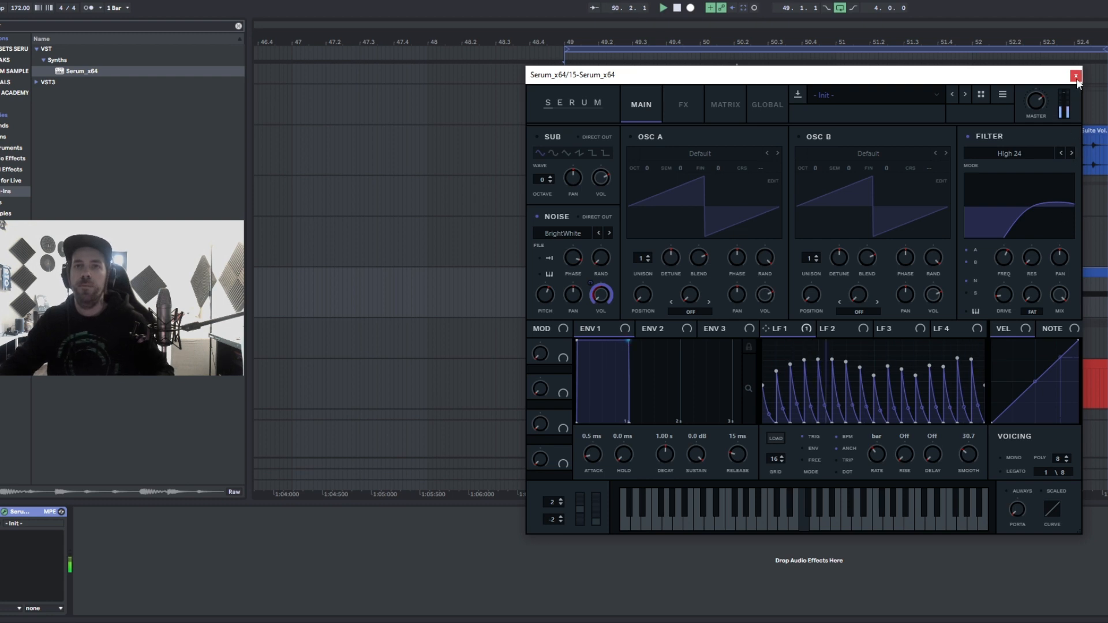
# - Enable the Chorus effect in Serum's FX rack, lower its LPF, and close the plugin window
pyautogui.click(684, 102)
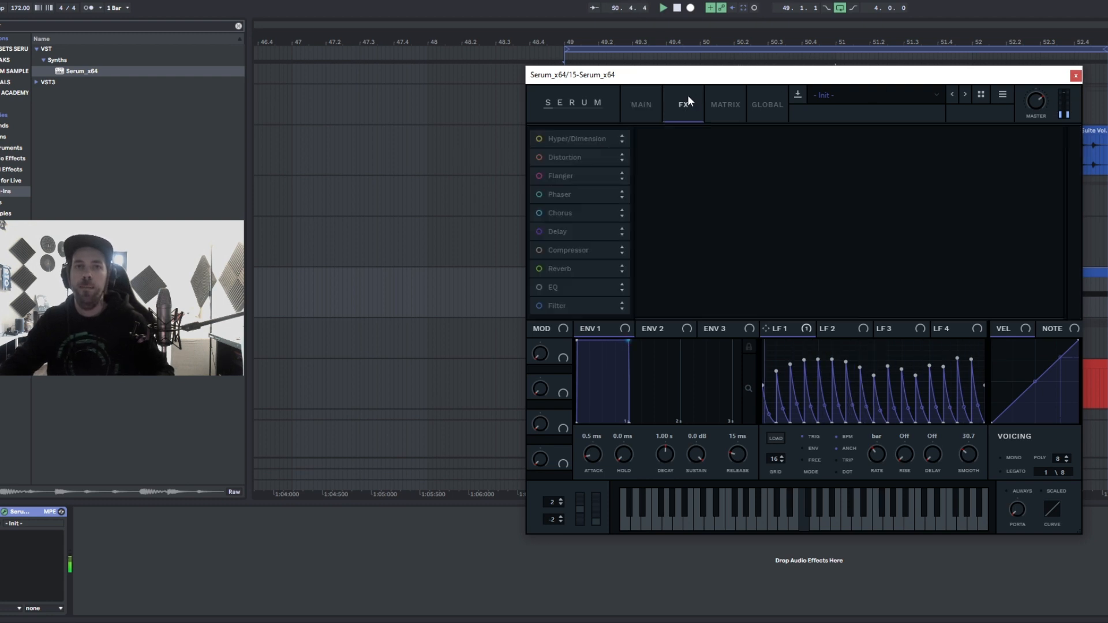
pyautogui.click(551, 212)
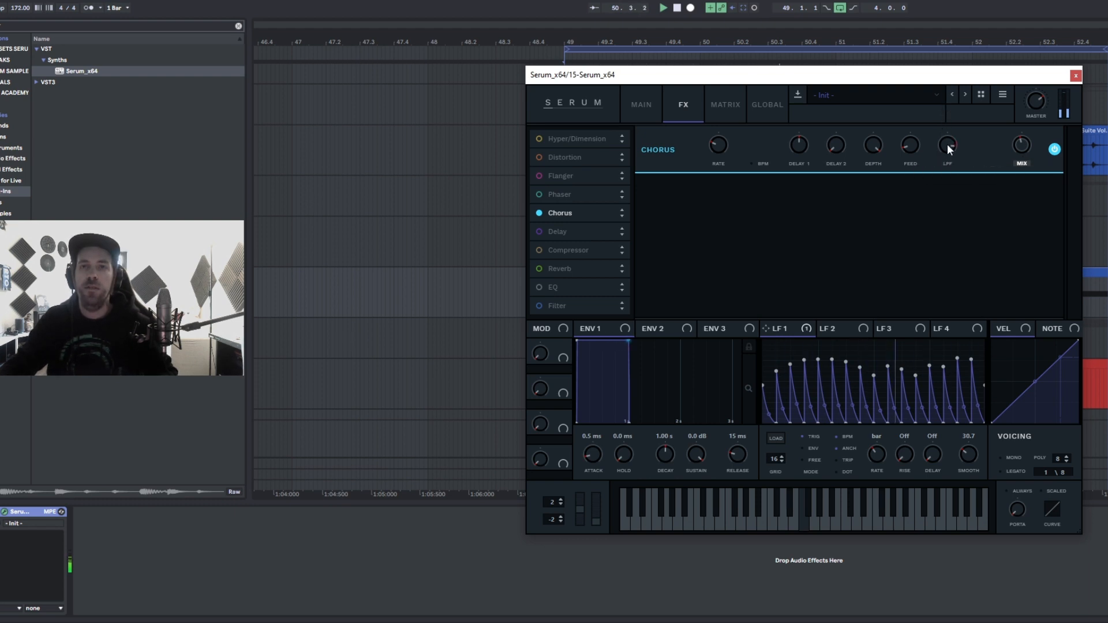
pyautogui.moveTo(947, 144)
pyautogui.mouseDown()
pyautogui.moveTo(950, 165)
pyautogui.moveTo(943, 151)
pyautogui.mouseUp()
pyautogui.moveTo(1026, 150)
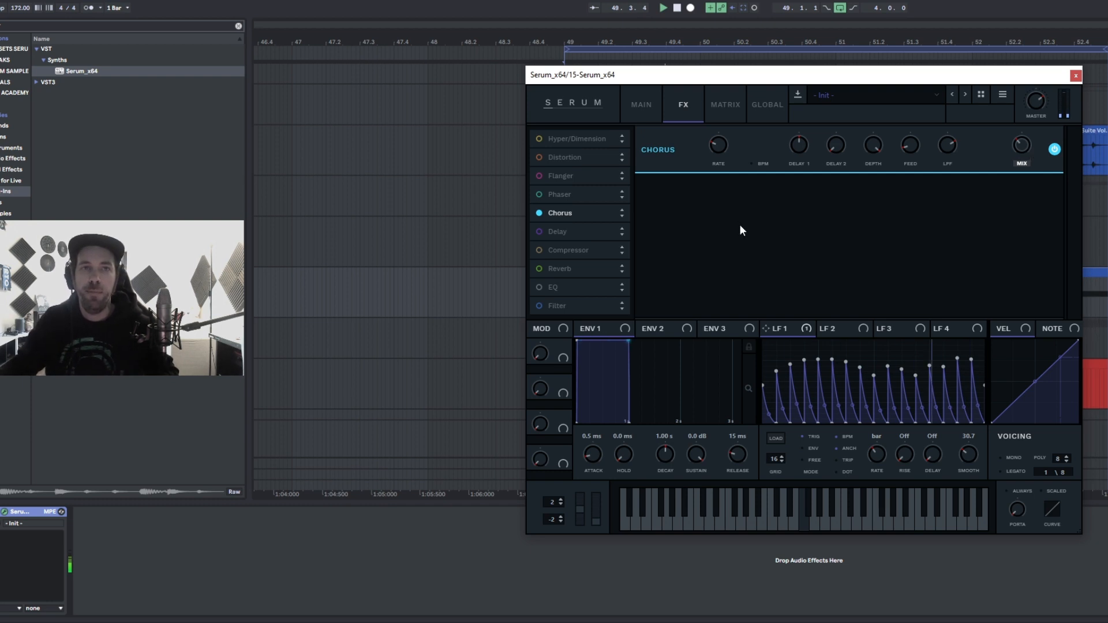
pyautogui.click(1076, 76)
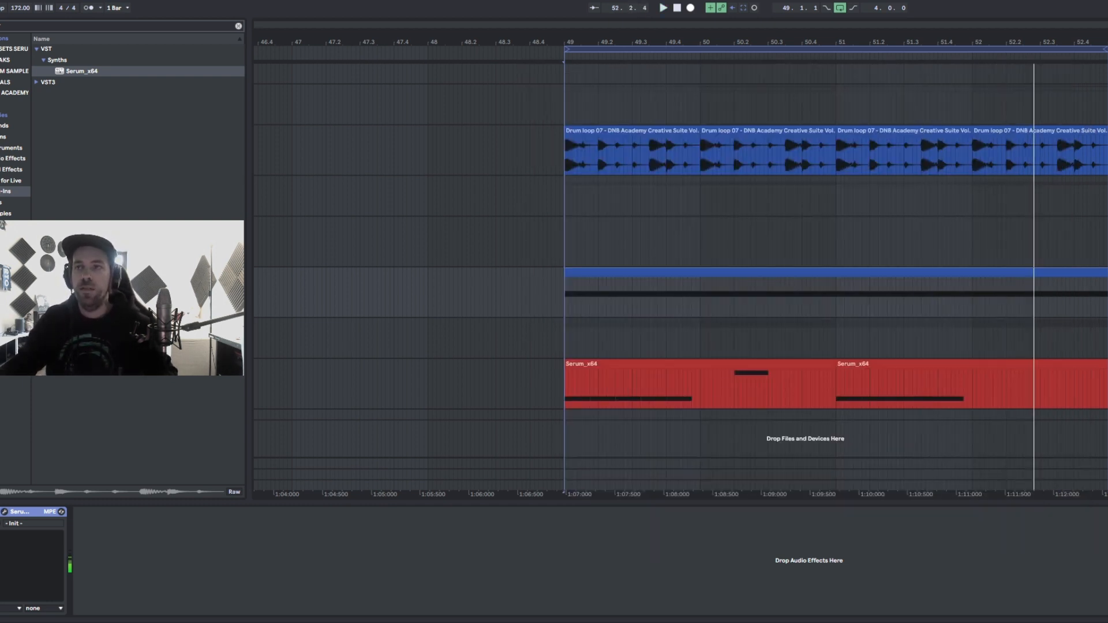
# - Search the browser for "tur" and add the Texture effect after Serum on the noise track
pyautogui.click(15, 24)
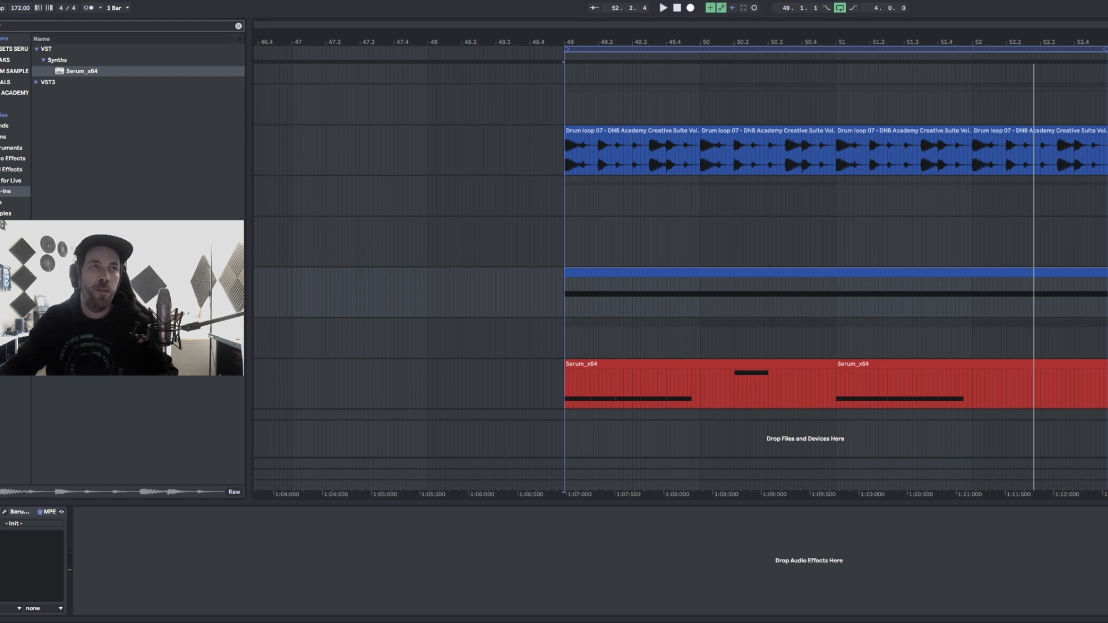
pyautogui.press('BackSpace')
pyautogui.write('lfotur')
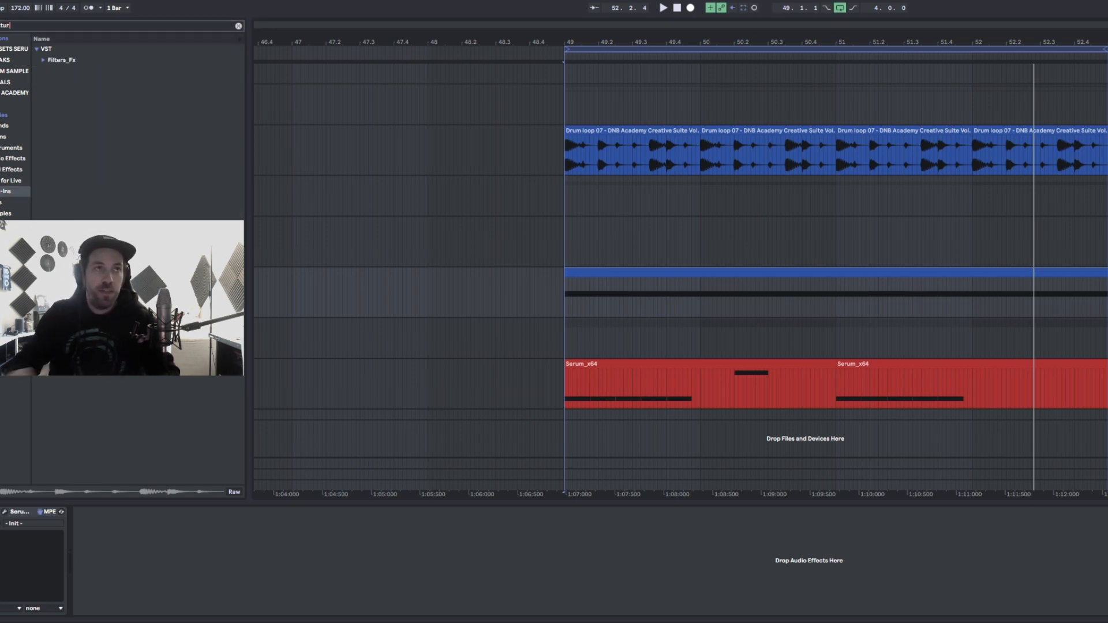
pyautogui.moveTo(74, 71); pyautogui.dragTo(191, 536)
pyautogui.moveTo(654, 97); pyautogui.dragTo(609, 144)
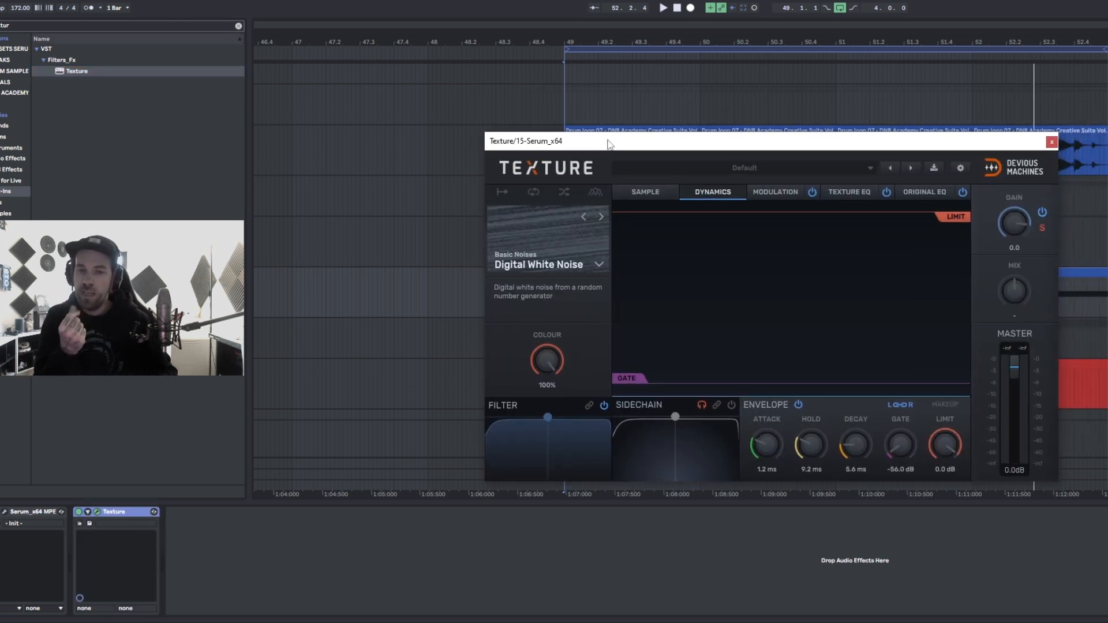
# - Load the Hihats HiHat 1 texture, set the mix to 100 Wet, and play back
pyautogui.click(565, 269)
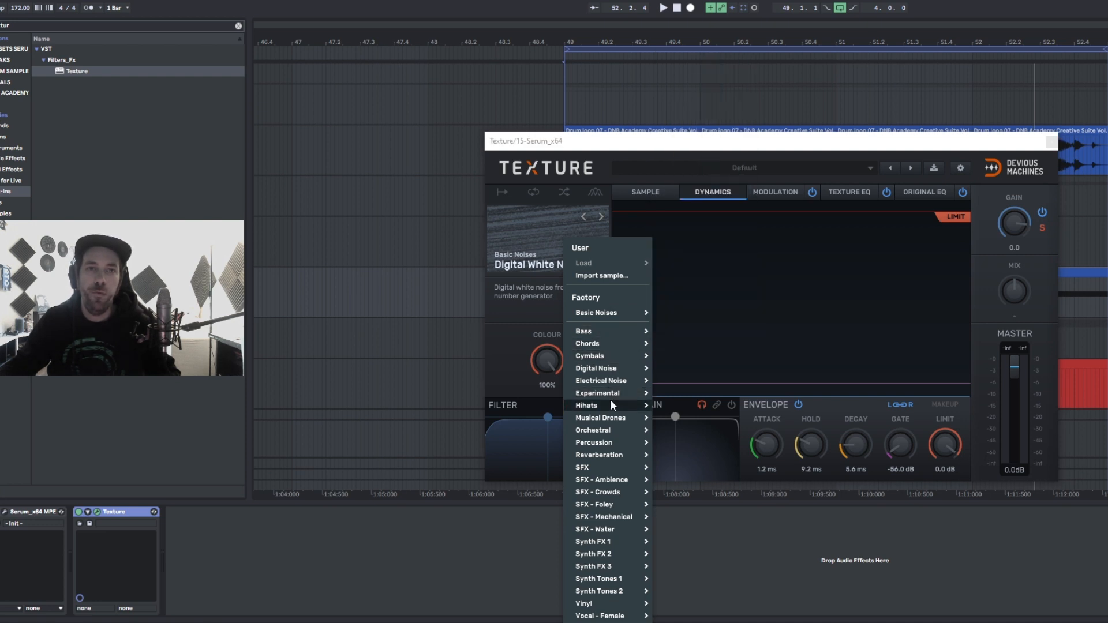
pyautogui.moveTo(609, 402)
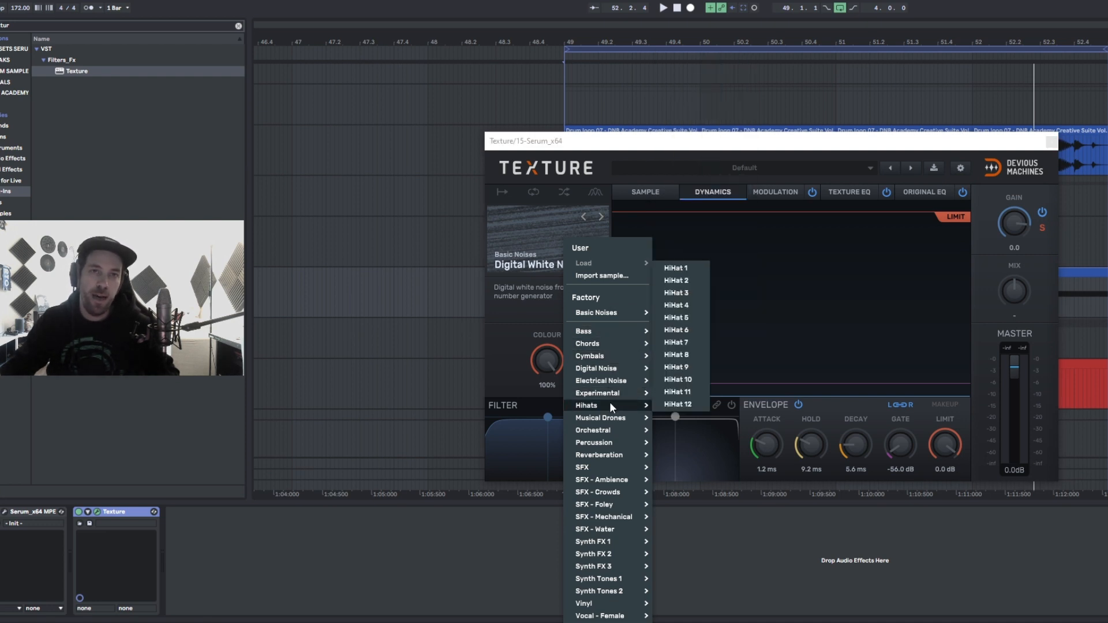
pyautogui.click(681, 269)
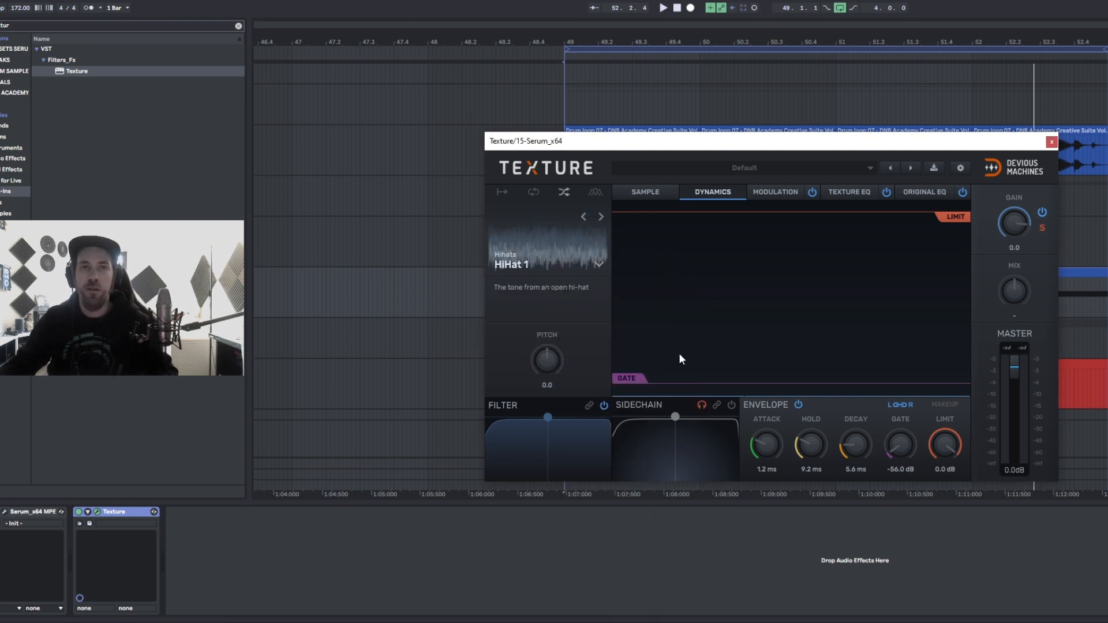
pyautogui.moveTo(1013, 295); pyautogui.dragTo(1014, 242)
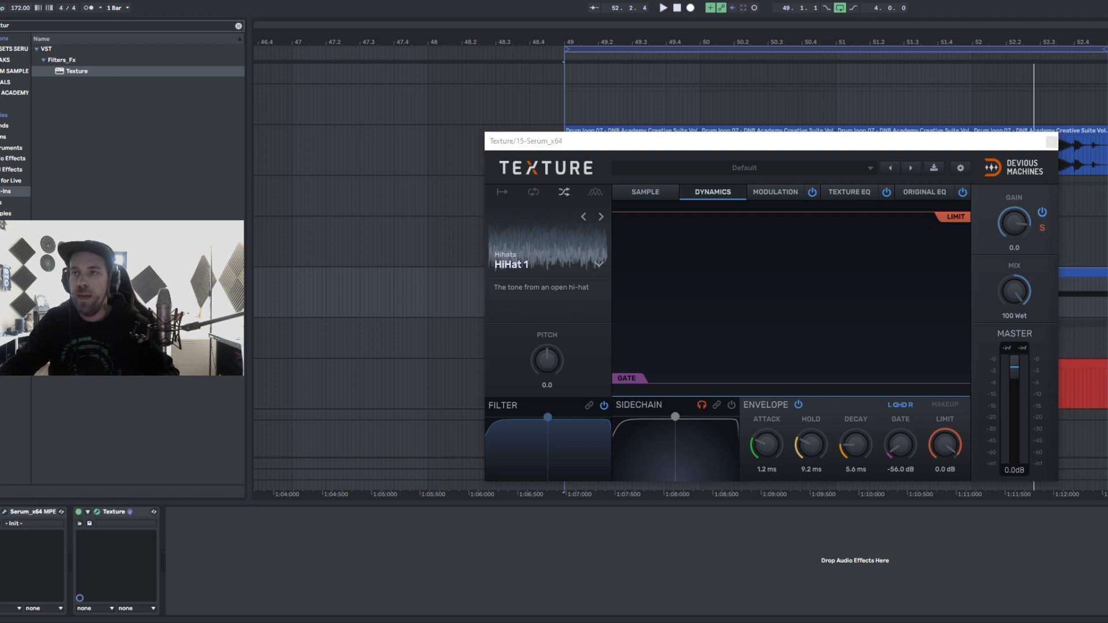
pyautogui.press('space')
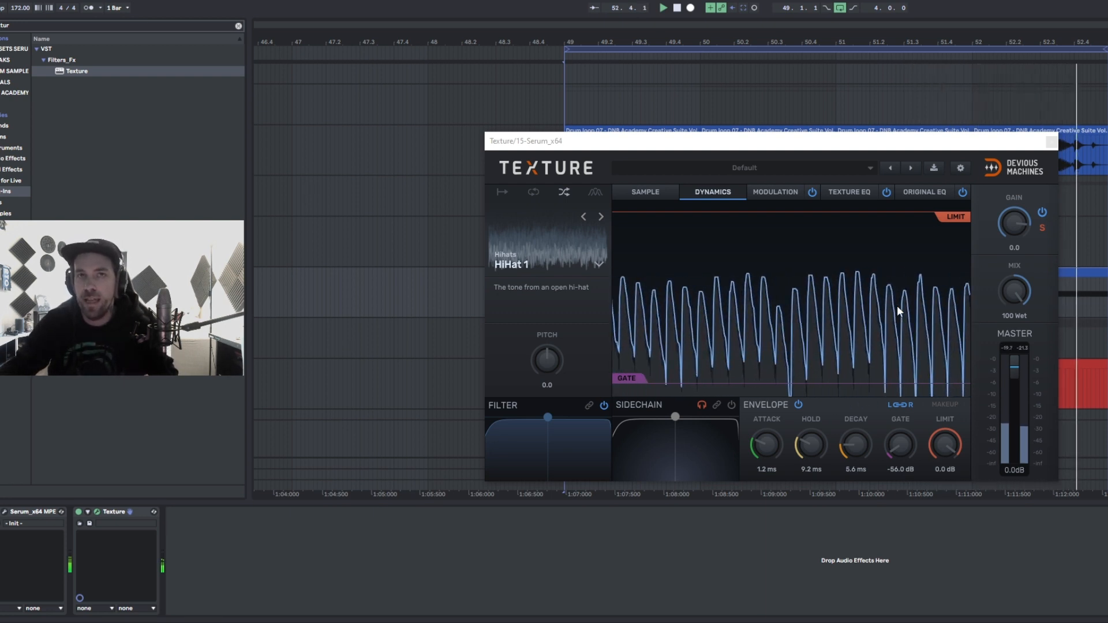
# - Step through the texture presets to HiHat 4 and set the mix to 52 Wet
pyautogui.click(595, 221)
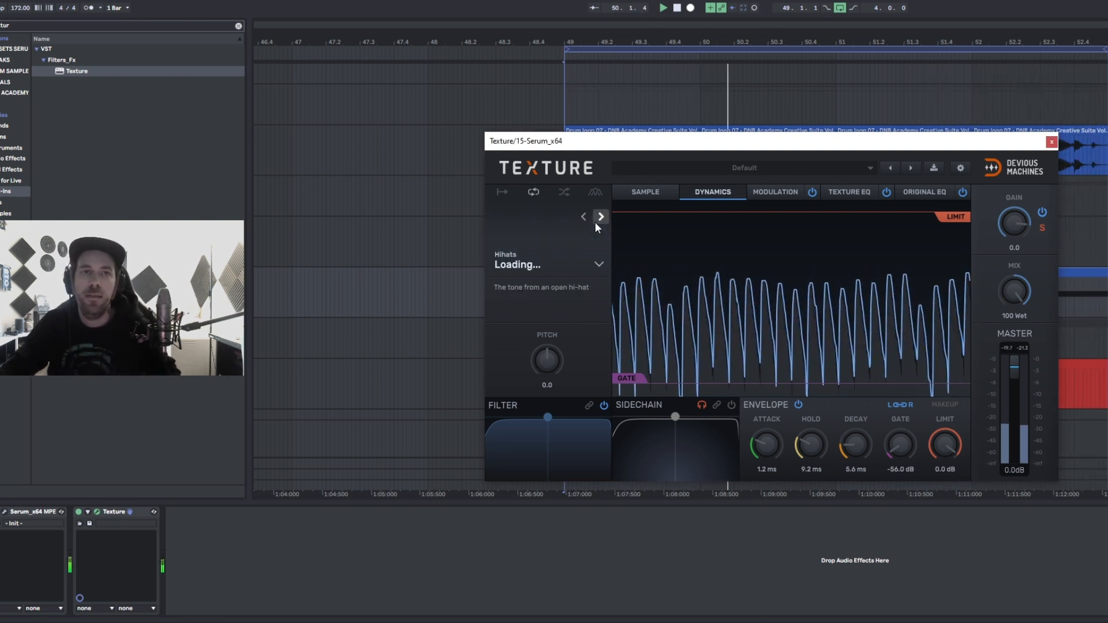
pyautogui.click(599, 219)
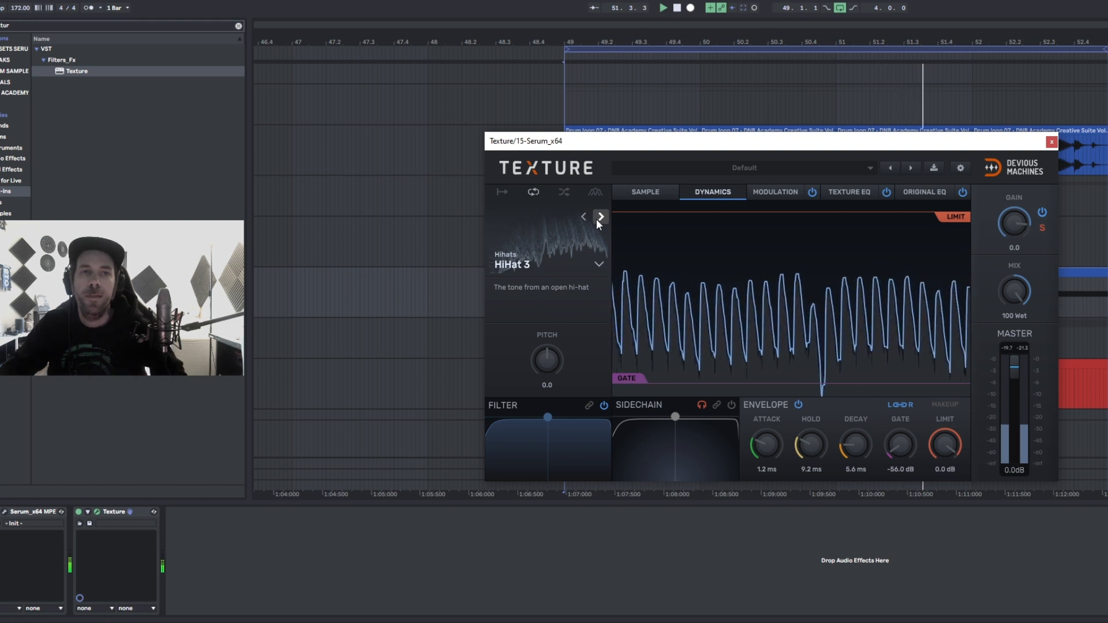
pyautogui.click(598, 220)
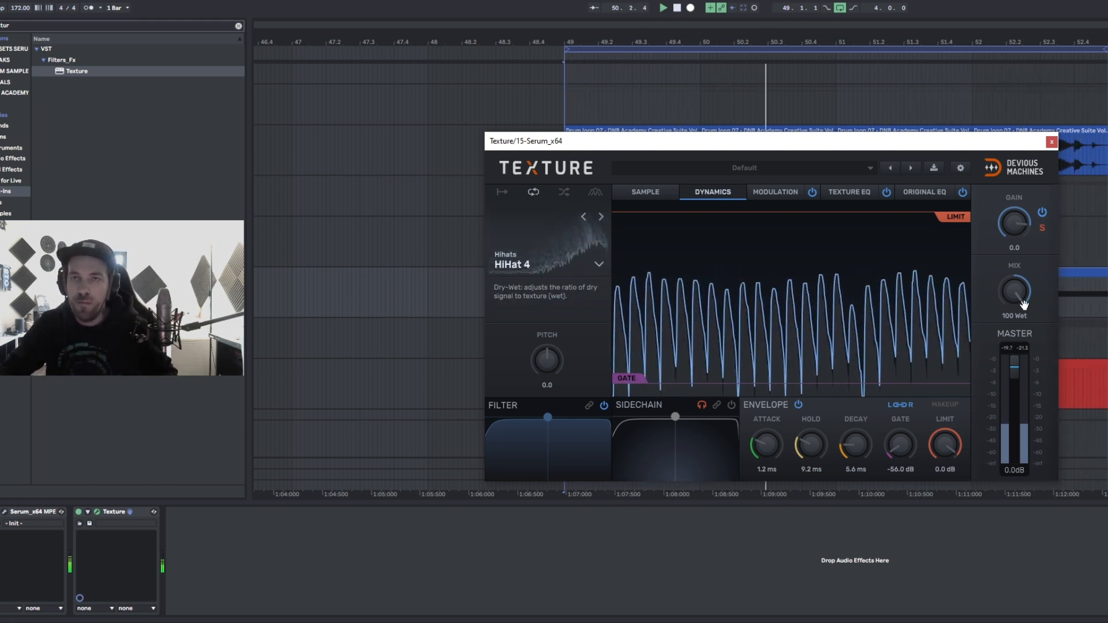
pyautogui.moveTo(1023, 304); pyautogui.dragTo(1023, 336)
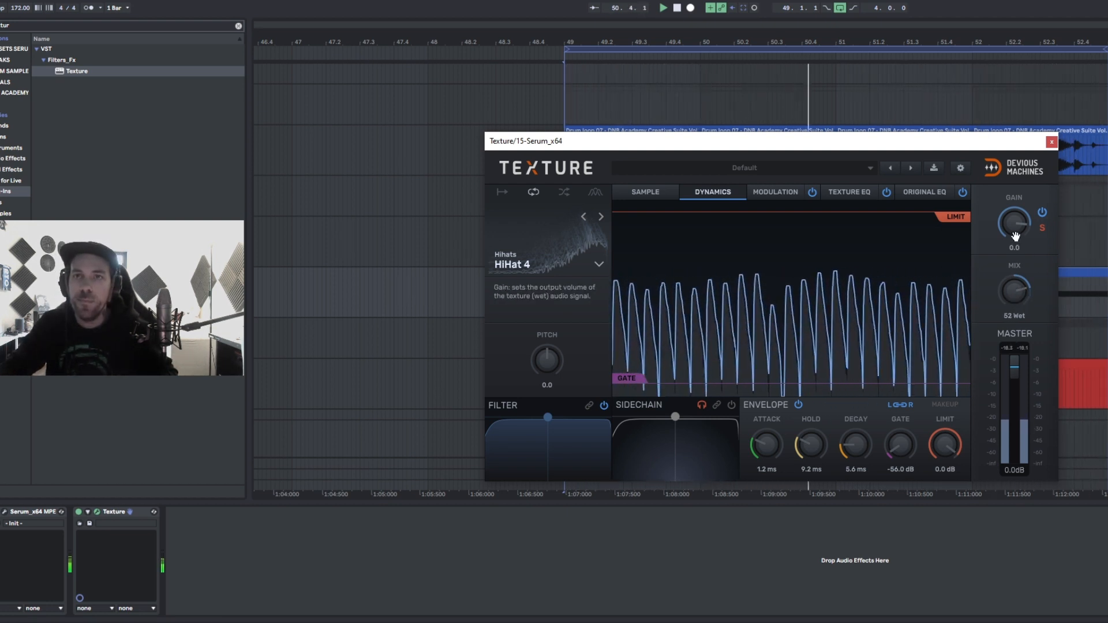
# - Set the Texture envelope attack to 0.1 ms, hold to 4.1 ms, and decay to 29 ms
pyautogui.moveTo(765, 445); pyautogui.dragTo(848, 447)
pyautogui.moveTo(857, 451)
pyautogui.mouseDown()
pyautogui.moveTo(857, 433)
pyautogui.moveTo(856, 456)
pyautogui.mouseUp()
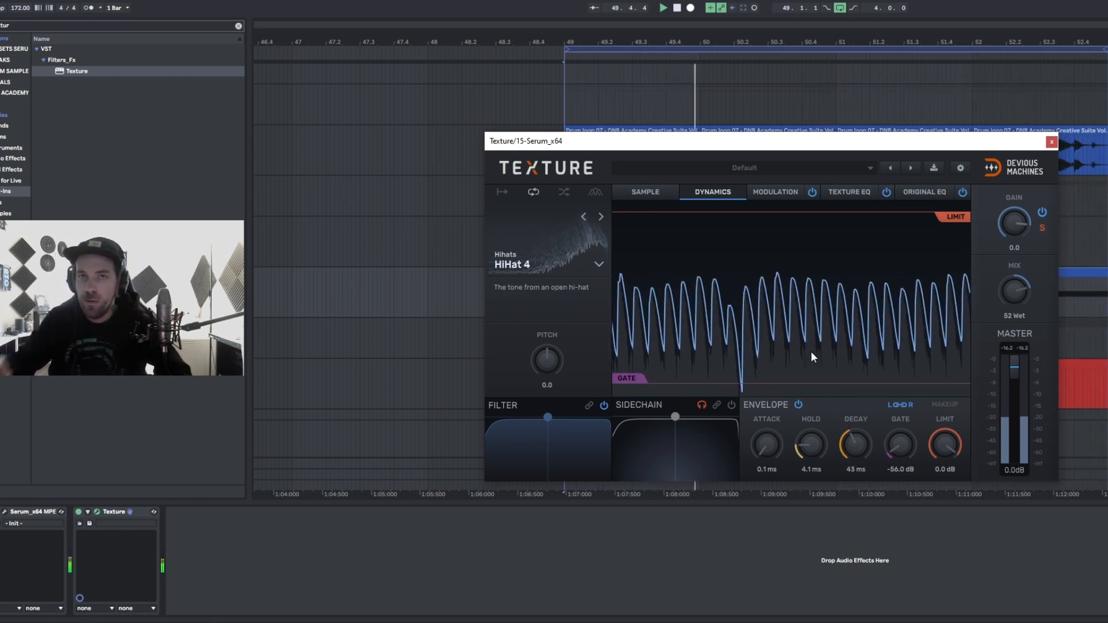
pyautogui.moveTo(857, 446); pyautogui.dragTo(870, 462)
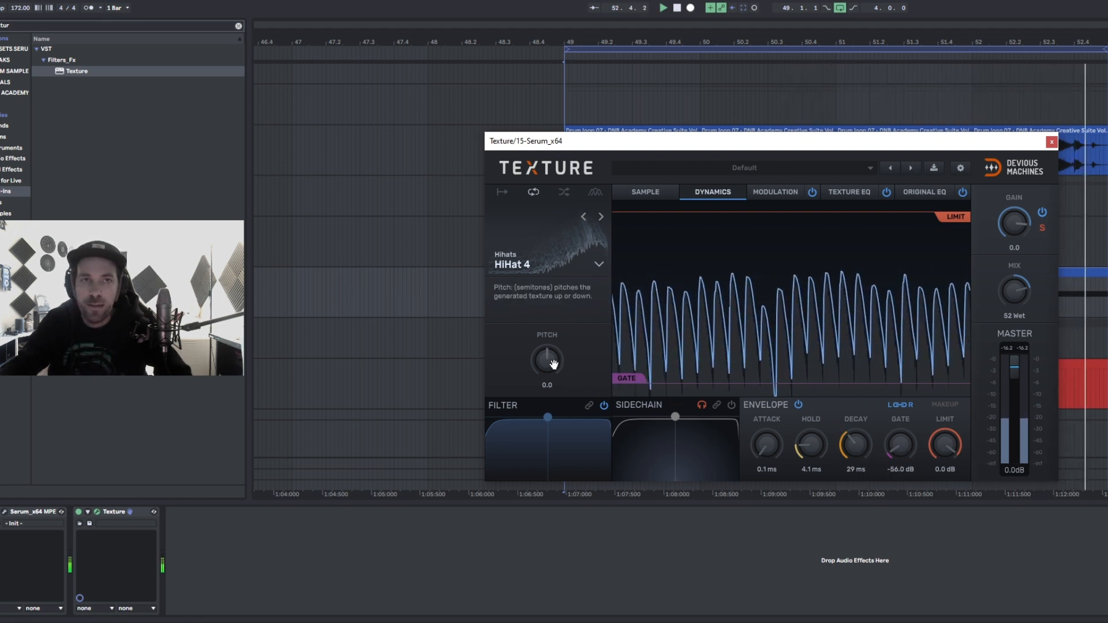
# - Set the Texture pitch to -3.0, mix to 35 Wet, gain to 6.0, and compare it bypassed
pyautogui.moveTo(551, 362)
pyautogui.mouseDown()
pyautogui.moveTo(551, 346)
pyautogui.moveTo(549, 367)
pyautogui.mouseUp()
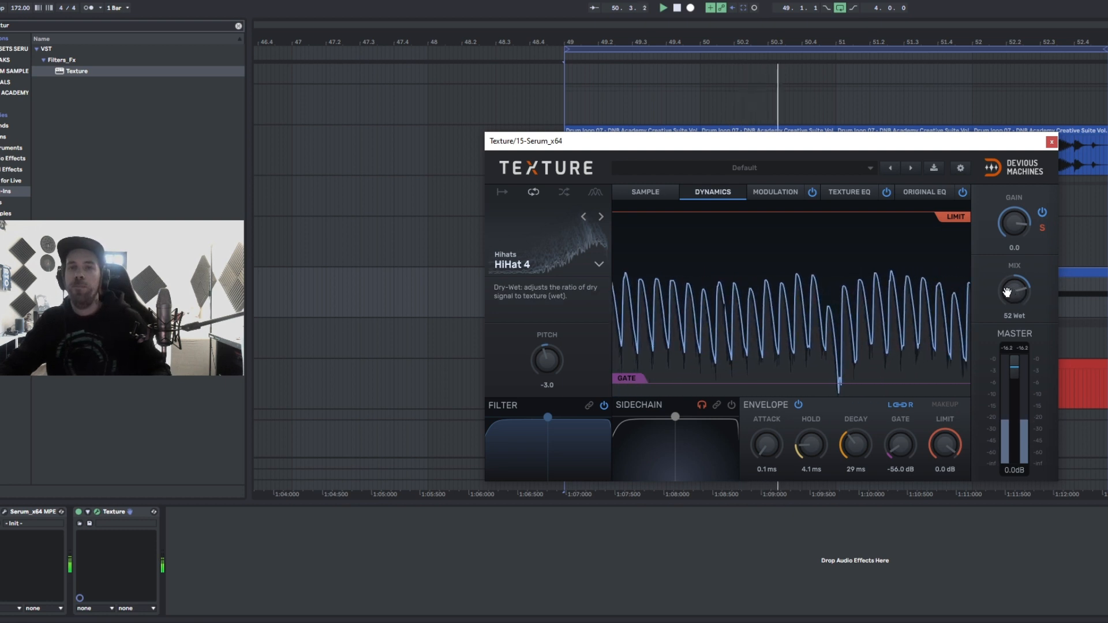
pyautogui.moveTo(1014, 291); pyautogui.dragTo(1014, 307)
pyautogui.moveTo(1014, 224); pyautogui.dragTo(1014, 217)
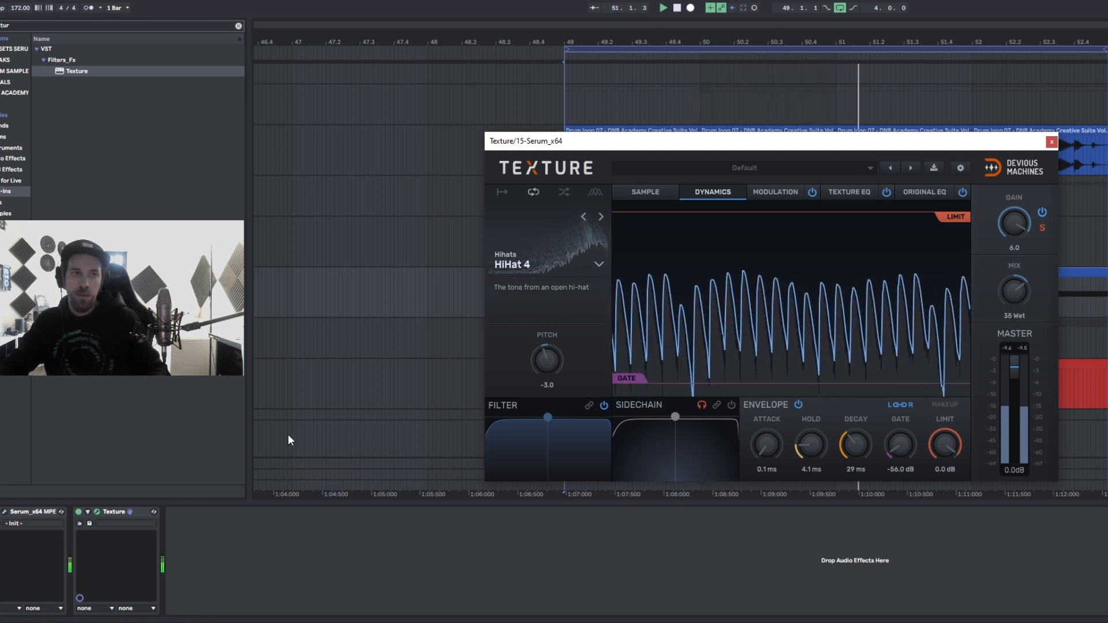
pyautogui.click(79, 512)
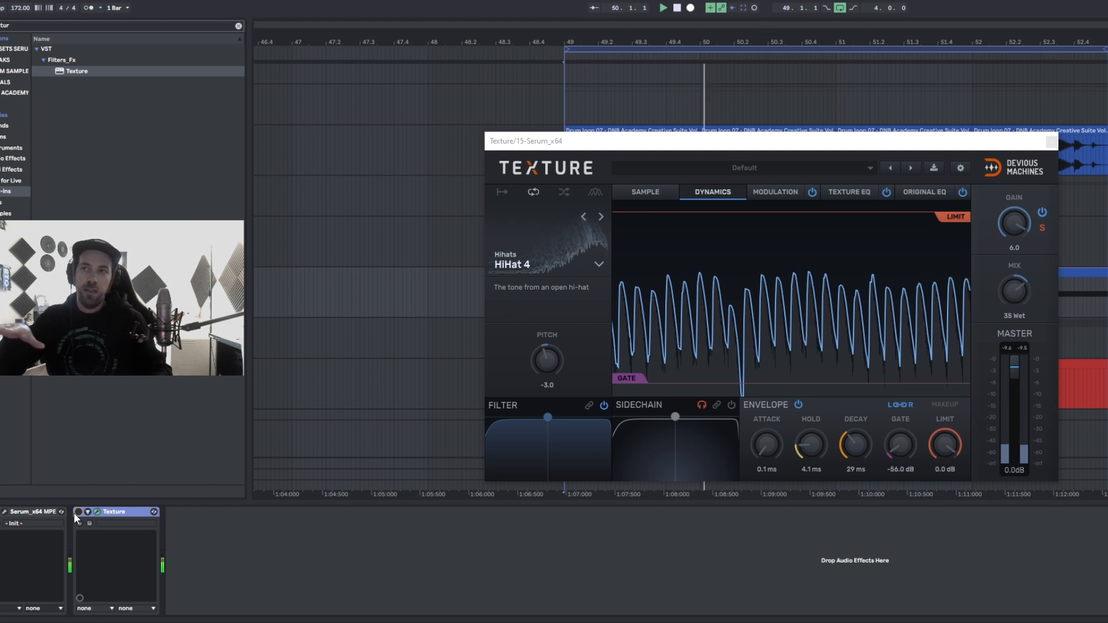
pyautogui.click(78, 511)
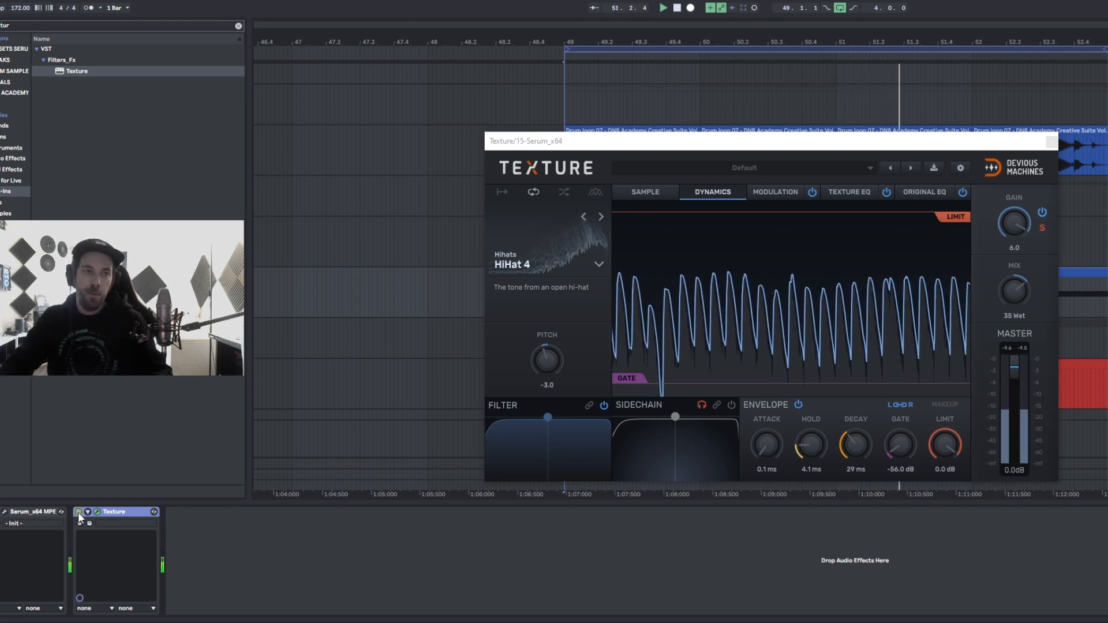
# - Reopen Serum, delete two peaks from the LFO 1 shape, and set the noise phase to 54%
pyautogui.click(5, 511)
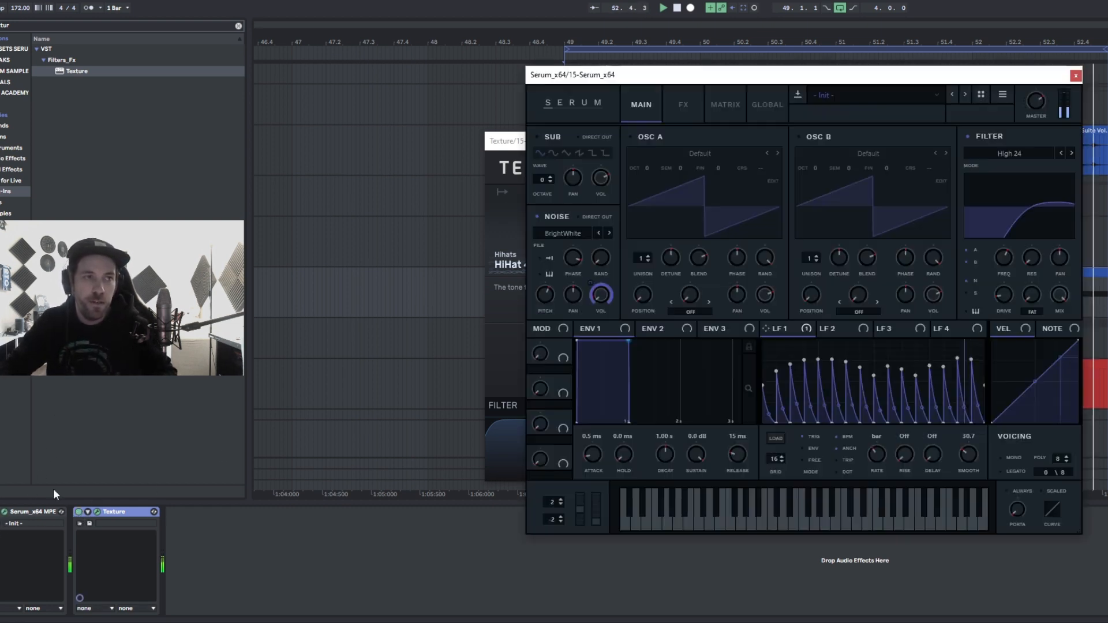
pyautogui.moveTo(1044, 89)
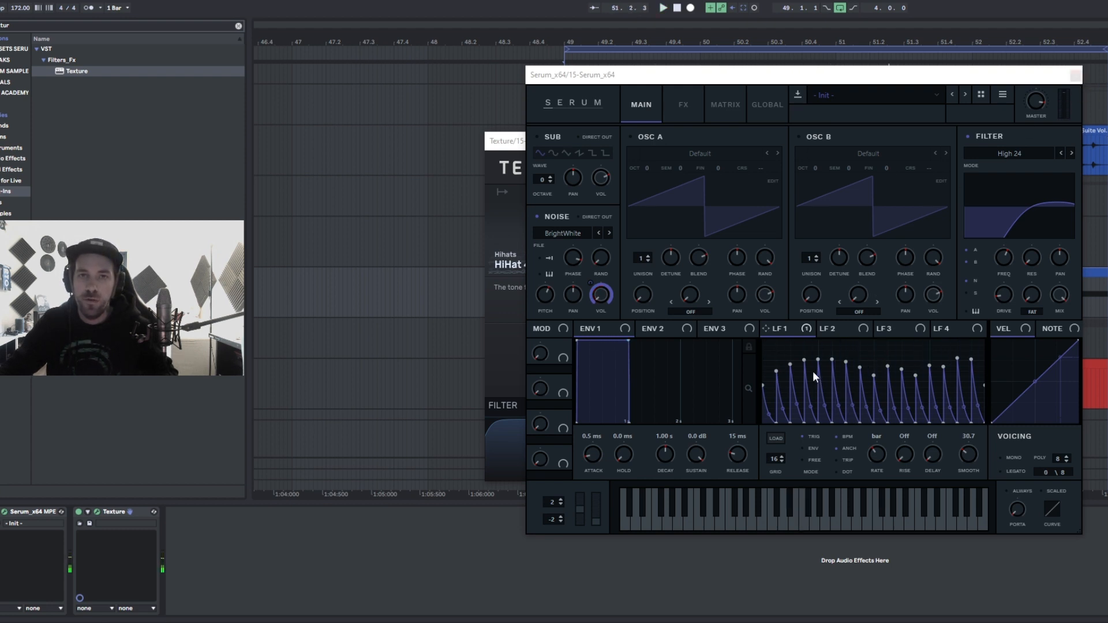
pyautogui.click(792, 364)
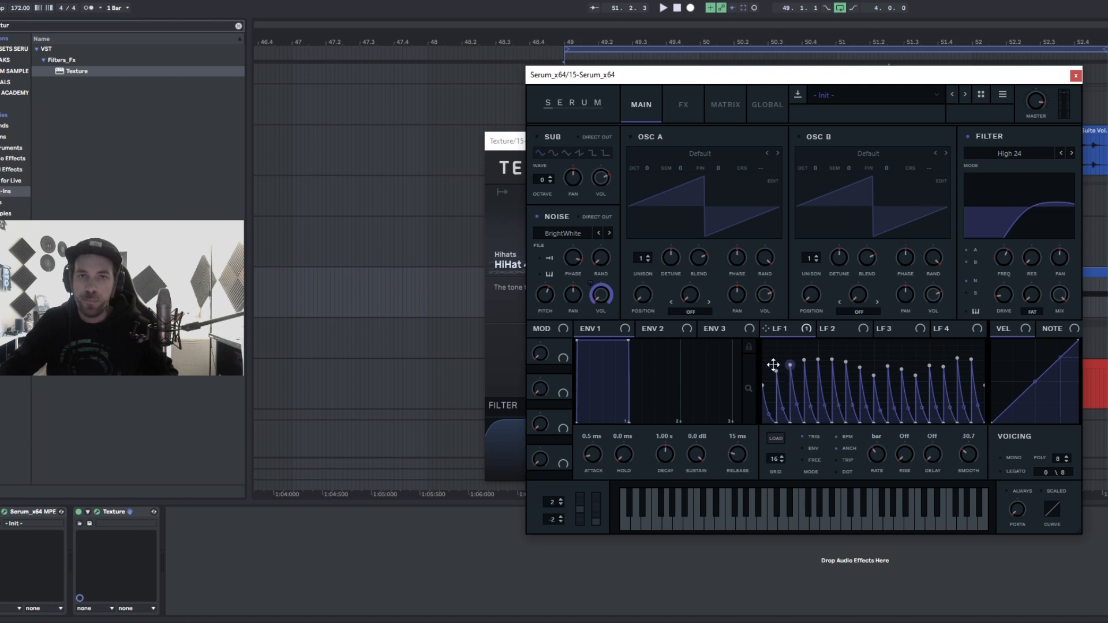
pyautogui.doubleClick(818, 360)
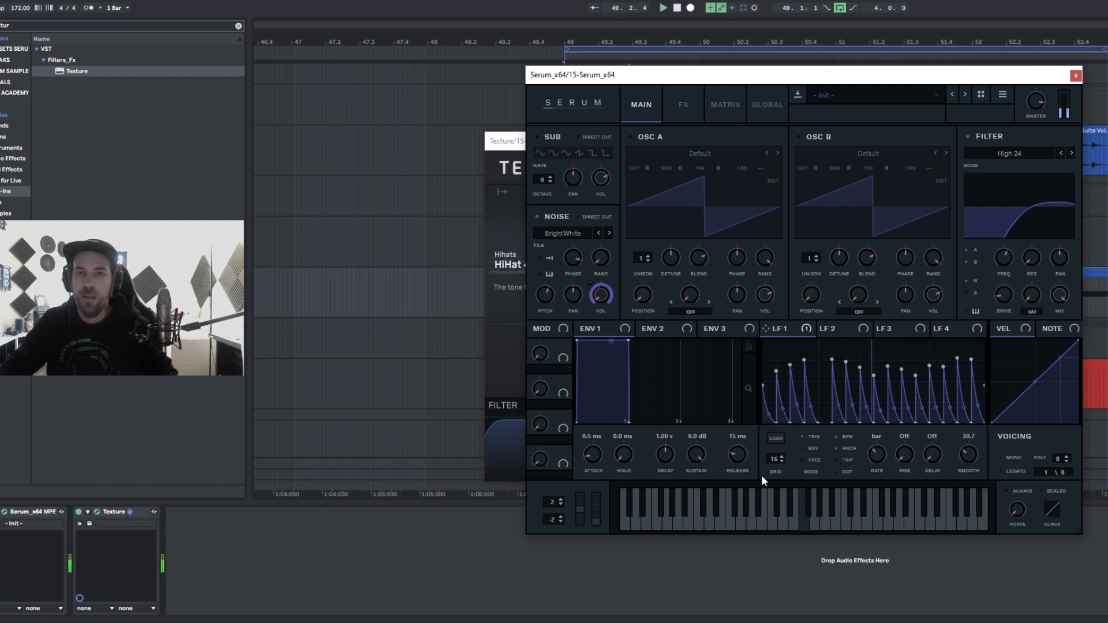
pyautogui.doubleClick(931, 366)
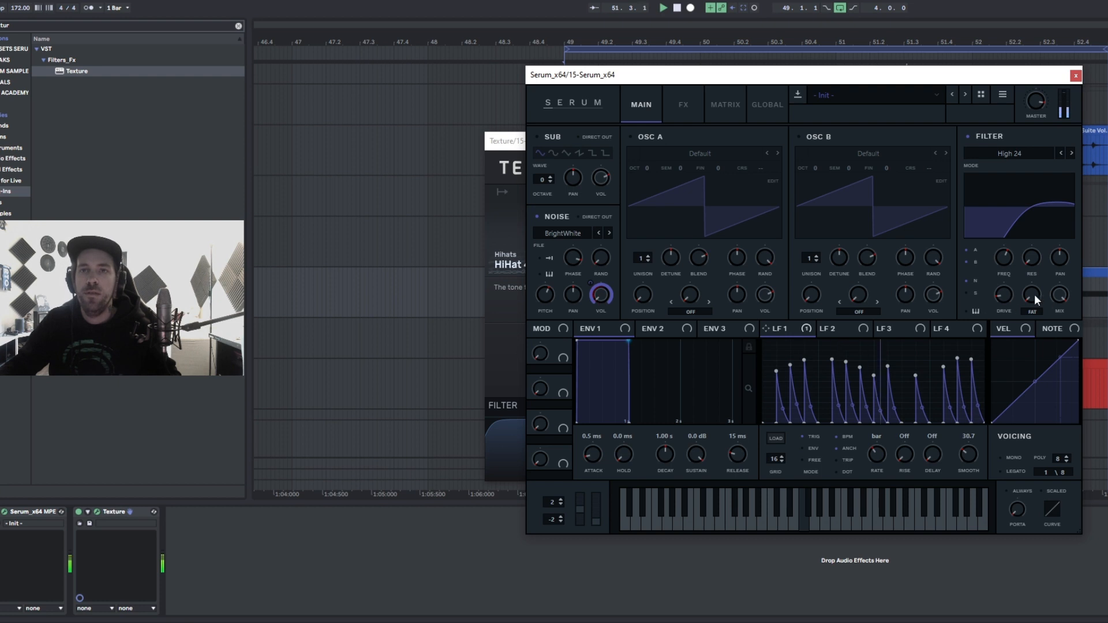
pyautogui.moveTo(572, 263); pyautogui.dragTo(575, 274)
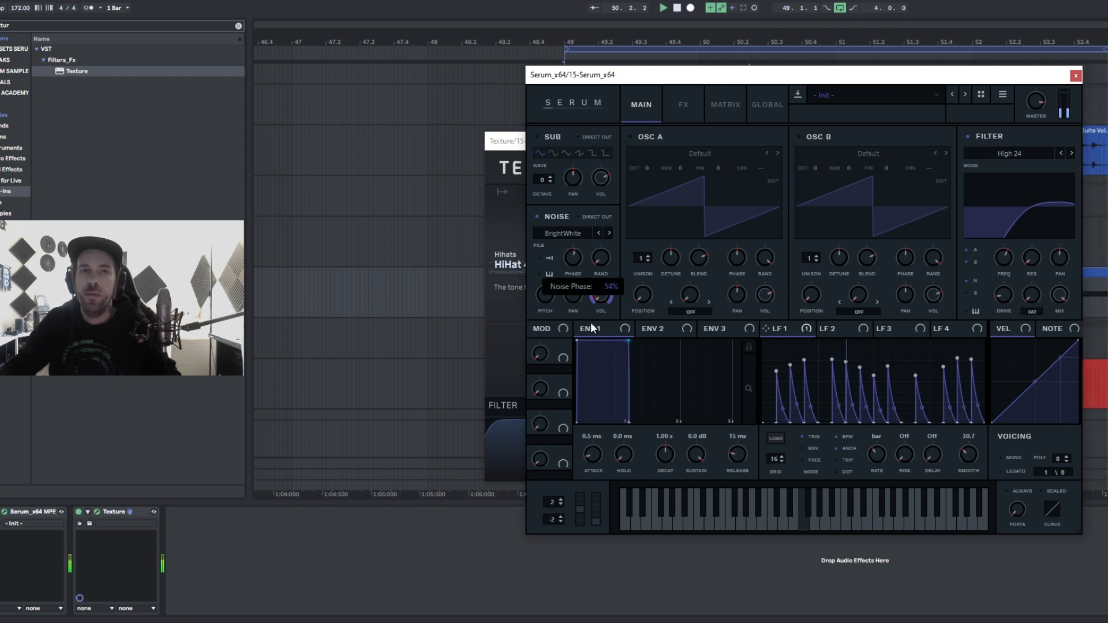
# - Route LFO 1 to the noise volume and noise phase and adjust the phase modulation amount
pyautogui.moveTo(798, 333)
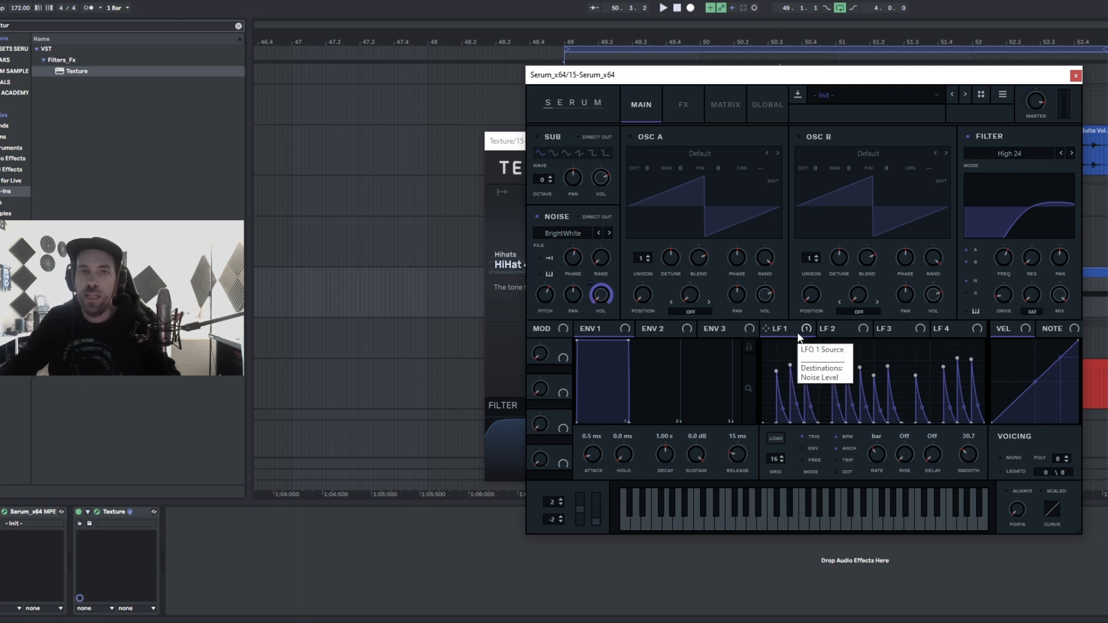
pyautogui.moveTo(799, 337); pyautogui.dragTo(606, 293)
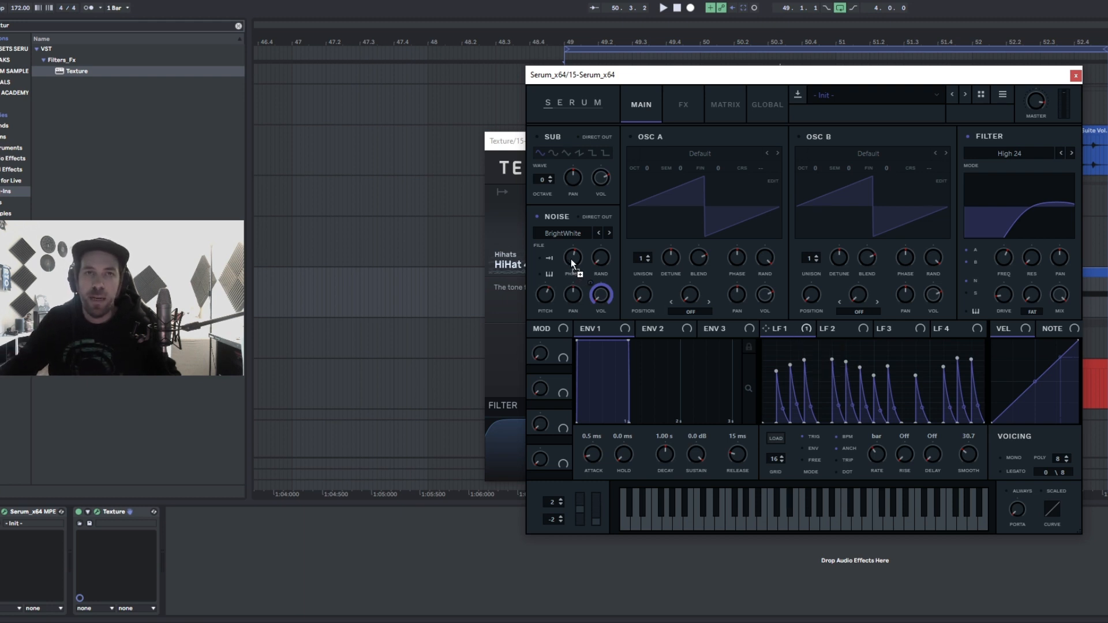
pyautogui.moveTo(571, 258); pyautogui.dragTo(563, 224)
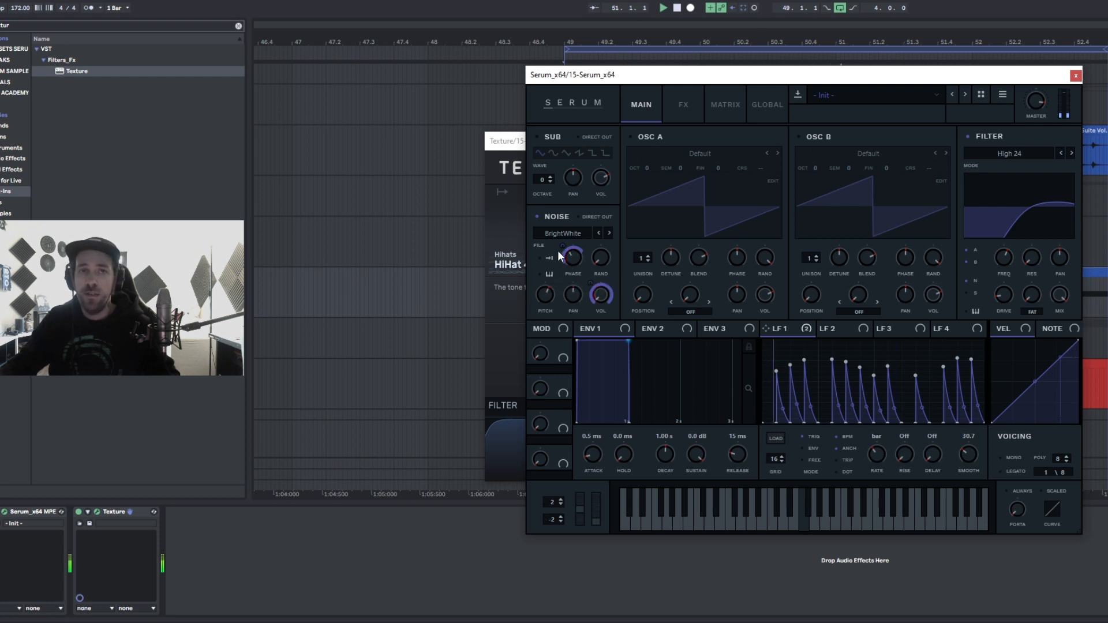
pyautogui.moveTo(560, 256); pyautogui.dragTo(561, 239)
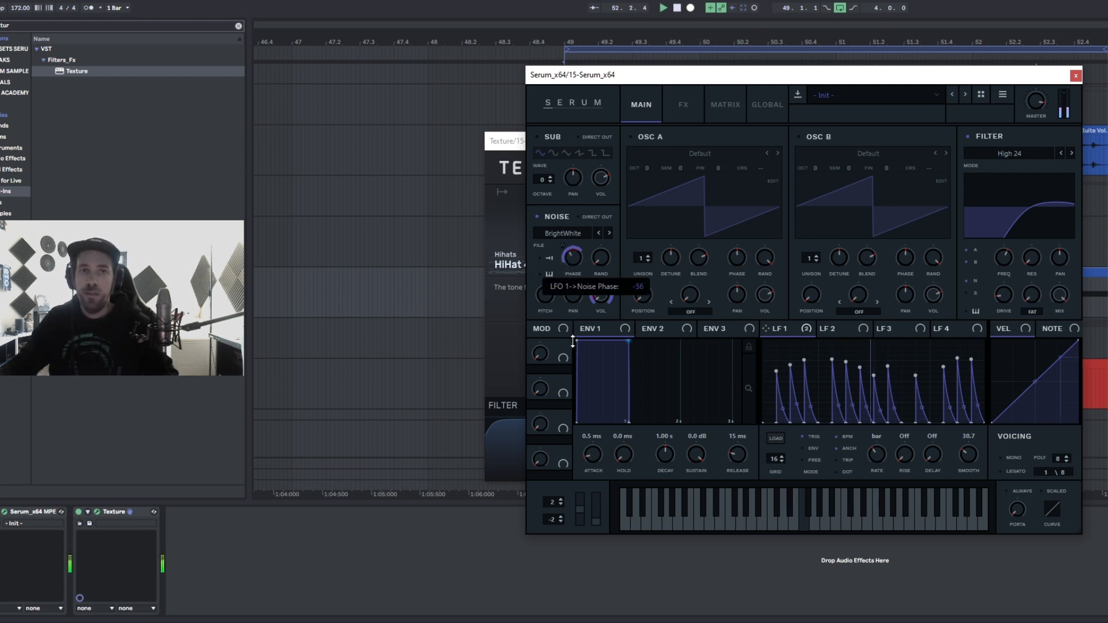
pyautogui.moveTo(572, 341); pyautogui.dragTo(572, 340)
pyautogui.moveTo(575, 260); pyautogui.dragTo(575, 245)
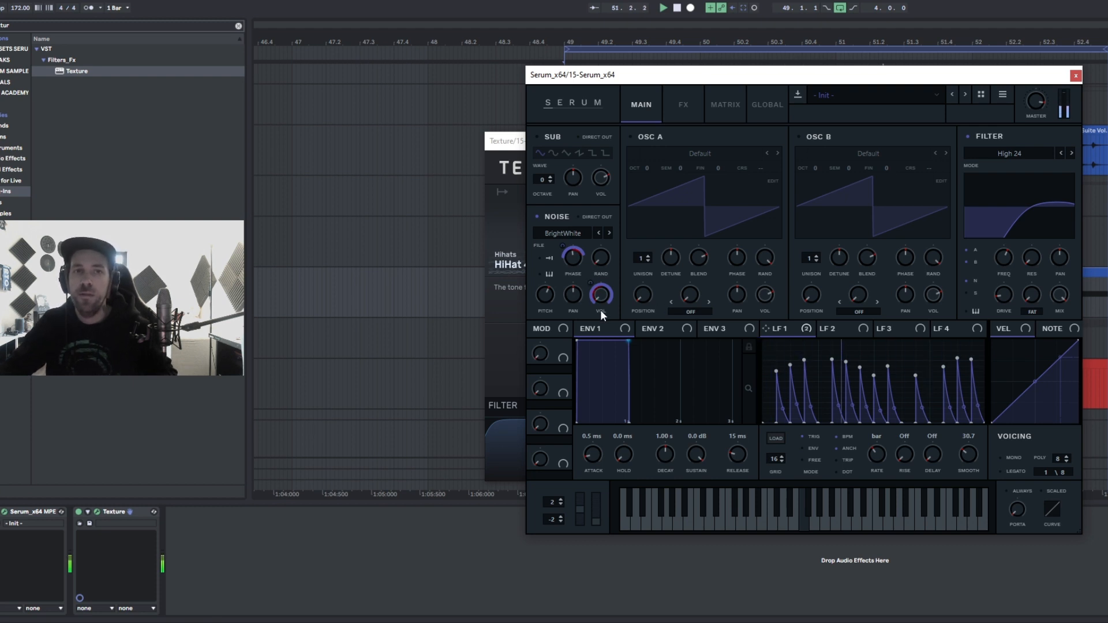
# - Audition several noise samples and return to BrightWhite
pyautogui.click(610, 233)
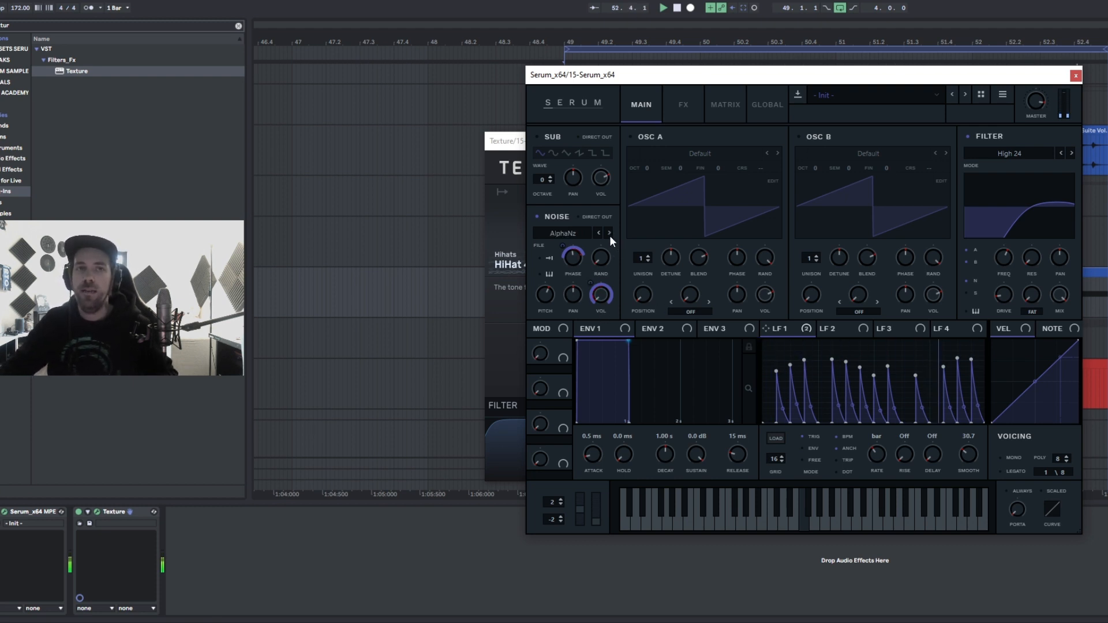
pyautogui.click(610, 233)
pyautogui.click(609, 233)
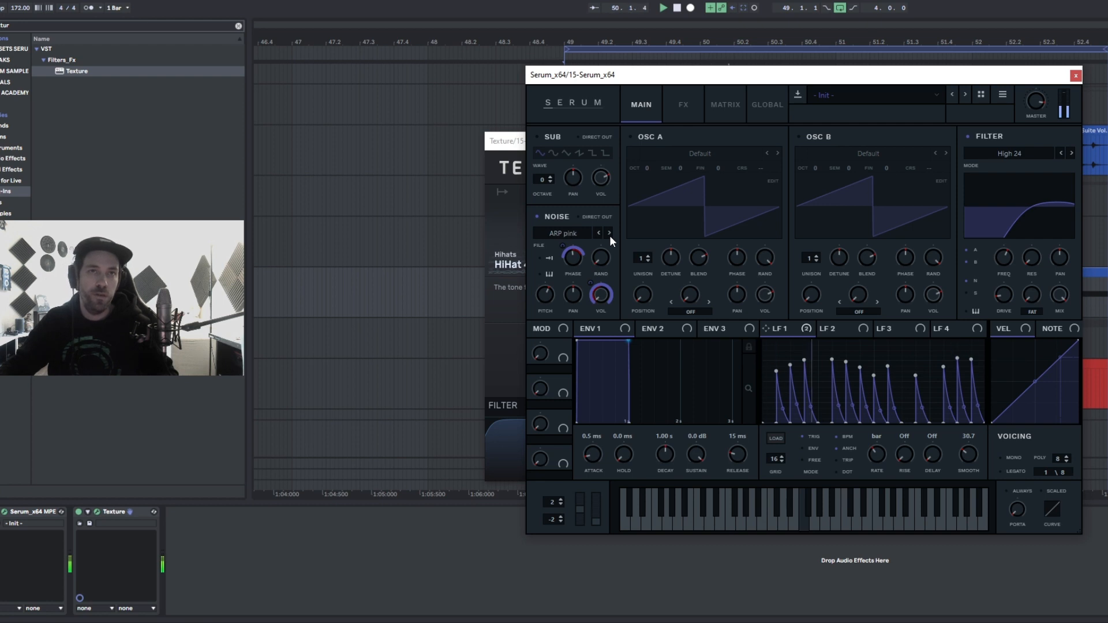
pyautogui.click(609, 233)
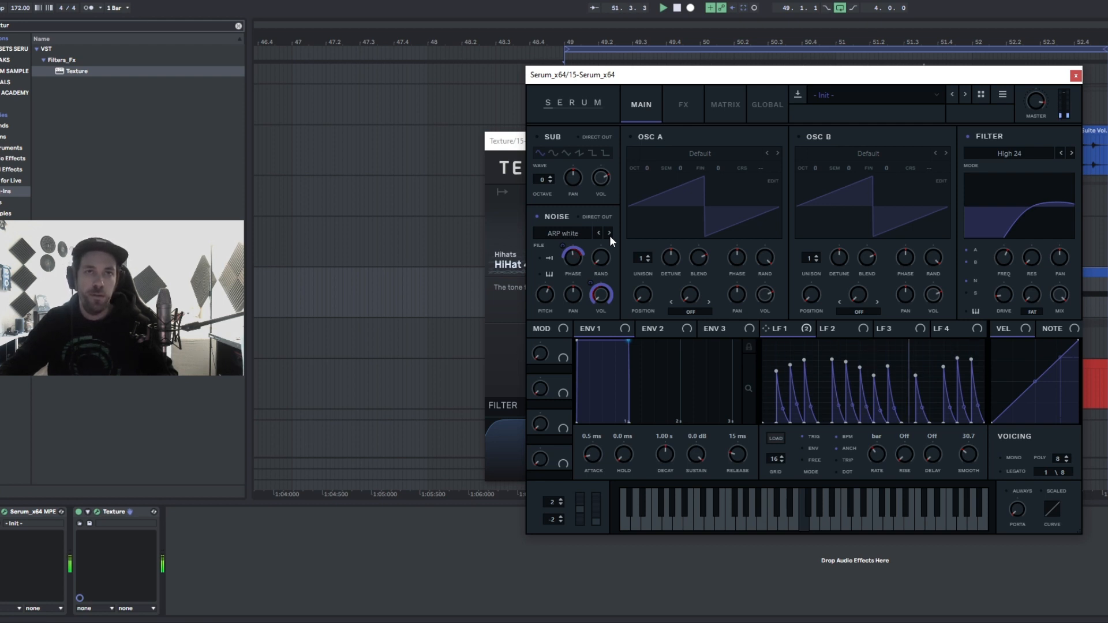
pyautogui.click(609, 233)
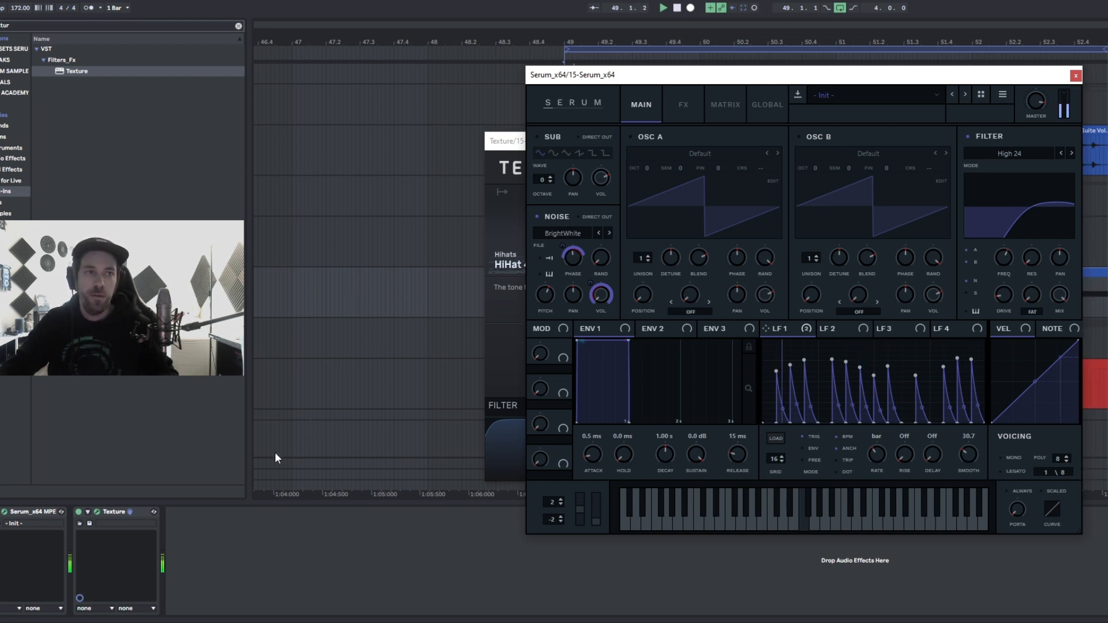
# - Lower the Texture mix to 26 Wet and close both plugin windows
pyautogui.click(97, 512)
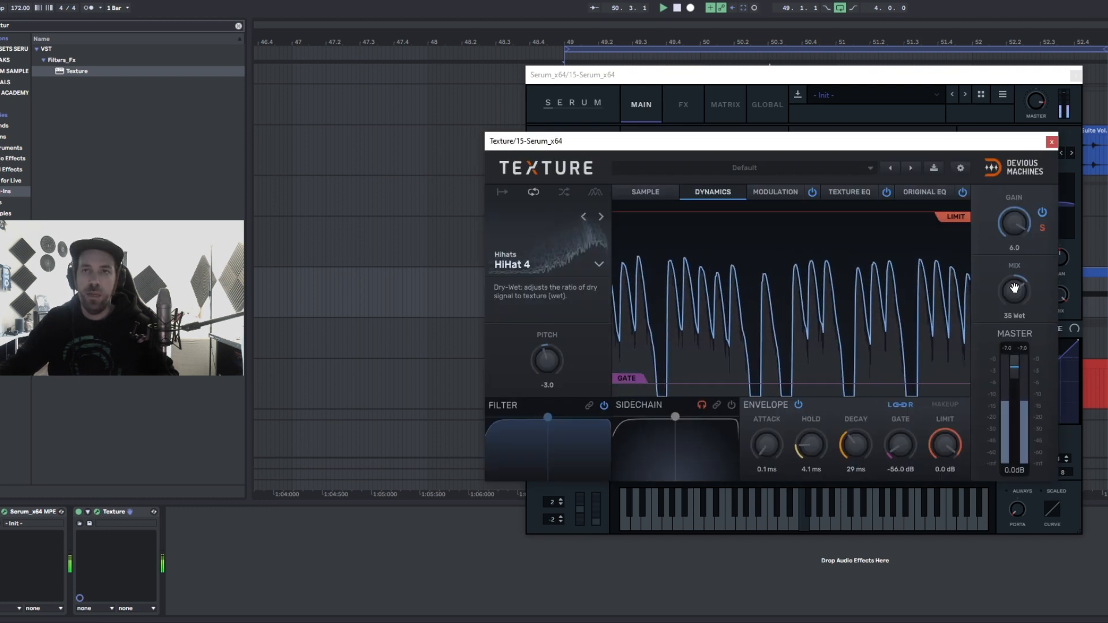
pyautogui.moveTo(1014, 290)
pyautogui.mouseDown()
pyautogui.moveTo(1014, 307)
pyautogui.moveTo(1014, 277)
pyautogui.mouseUp()
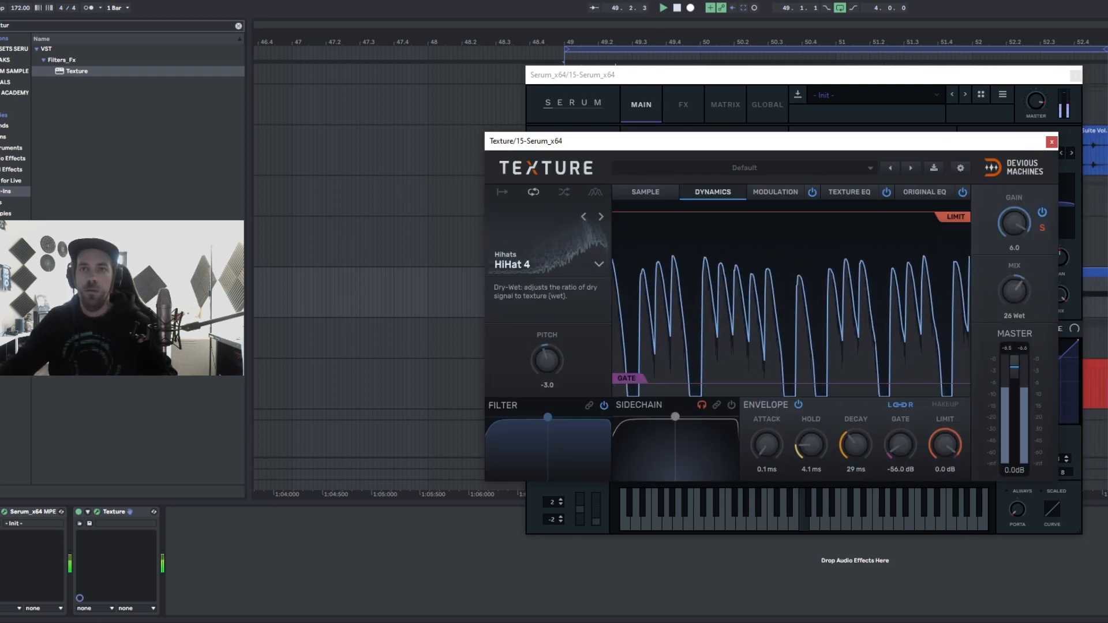
pyautogui.click(1051, 141)
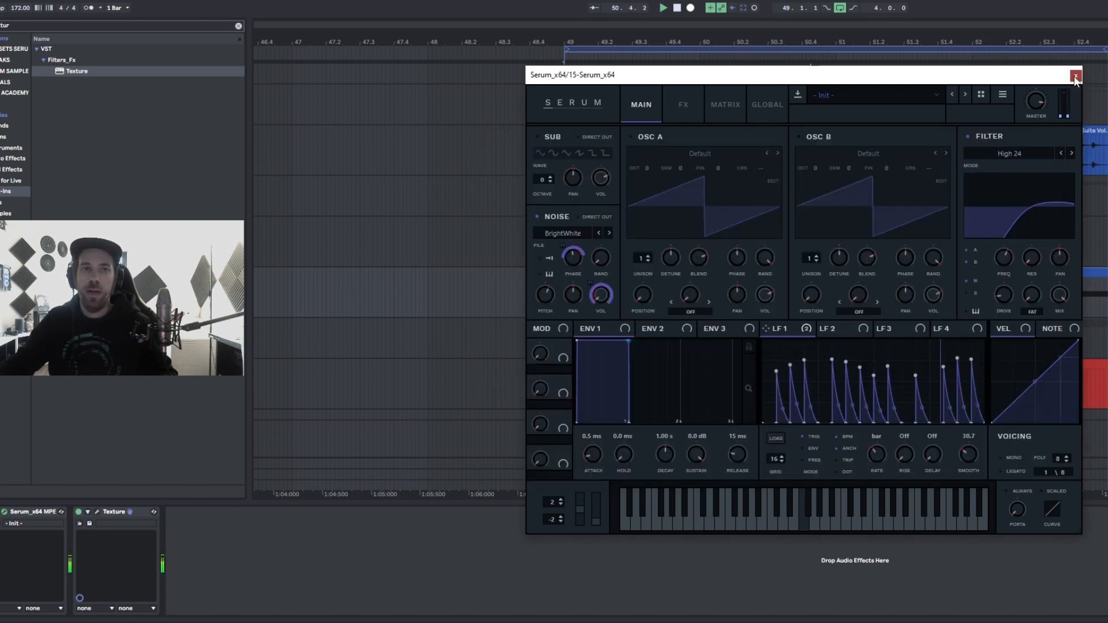
pyautogui.click(1075, 77)
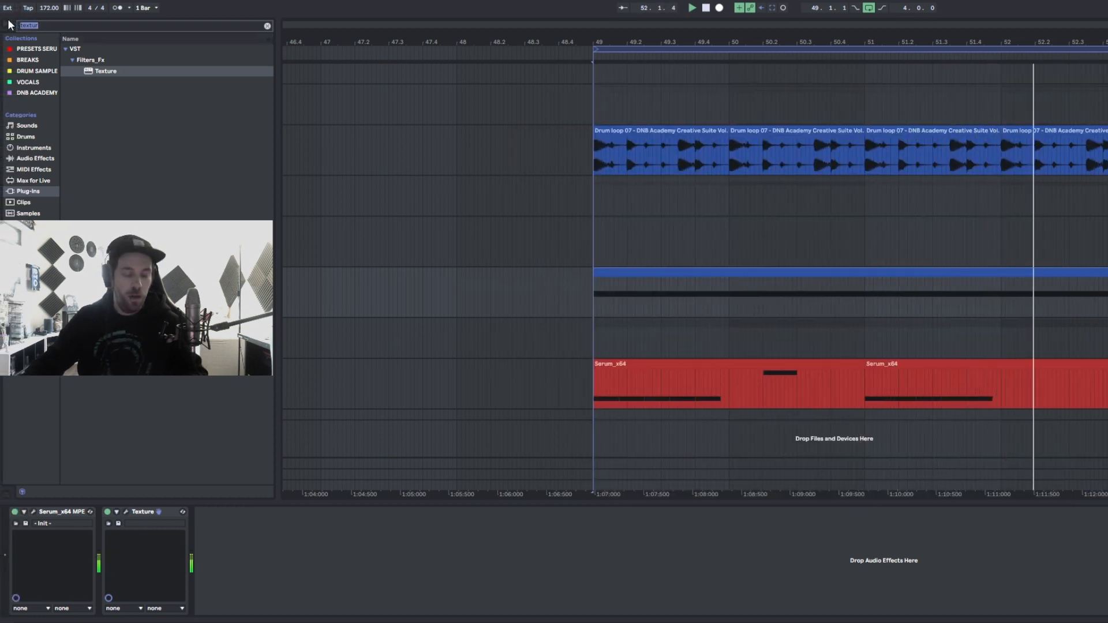
# - Search the browser for pro q, load FabFilter Pro-Q 3 onto the track, and add a low cut around 1567 Hz
pyautogui.hotkey('ctrl', 'a')
pyautogui.write('pro')
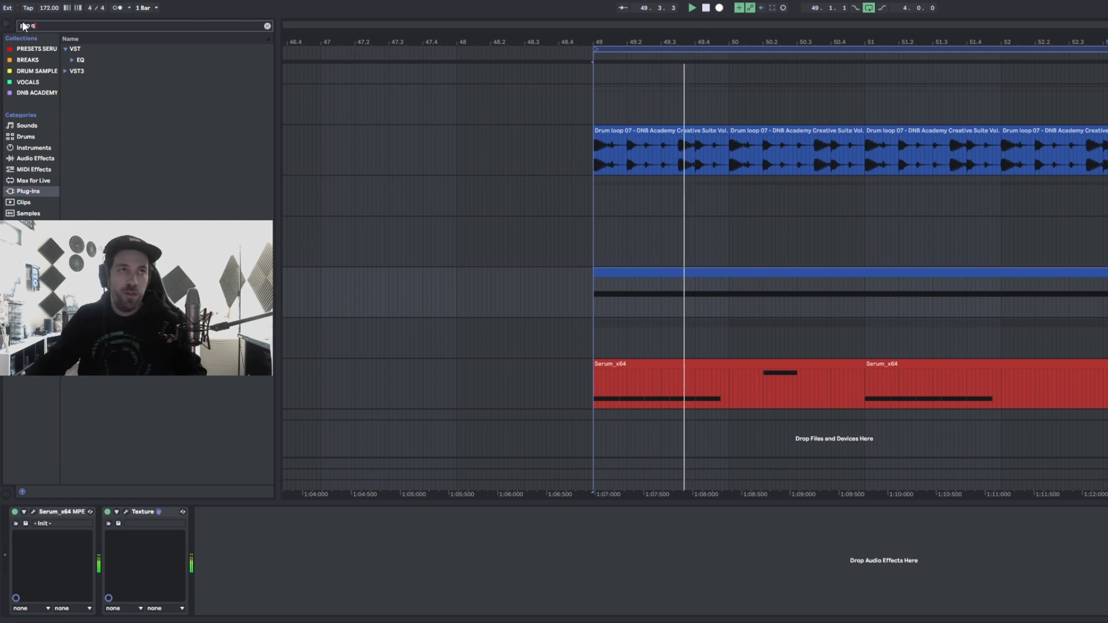
pyautogui.write(' q')
pyautogui.moveTo(87, 71); pyautogui.dragTo(276, 523)
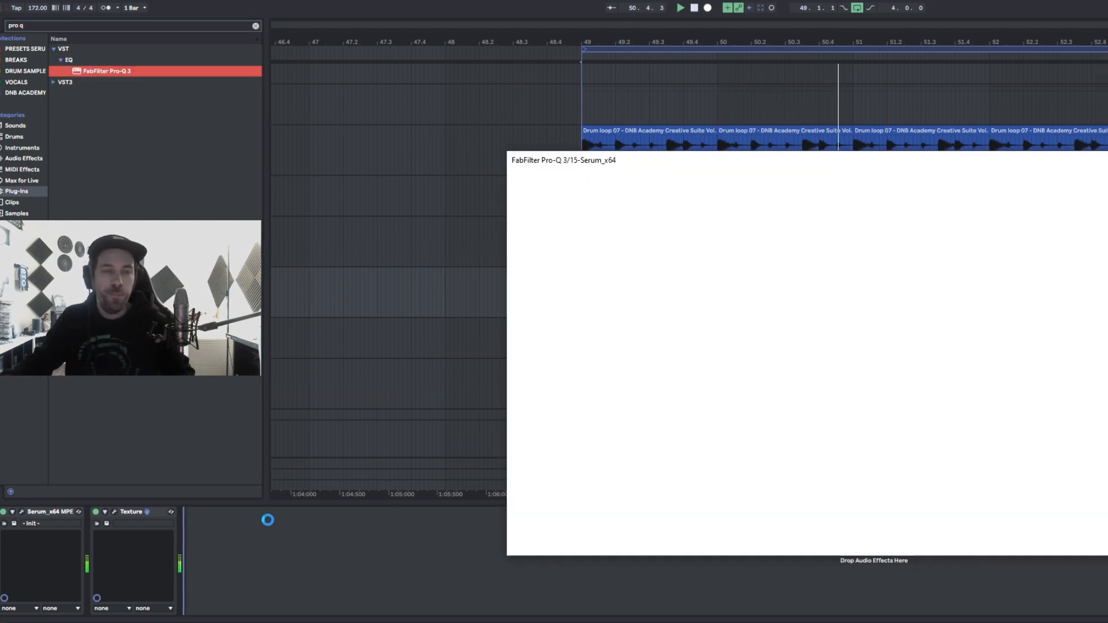
pyautogui.moveTo(487, 323); pyautogui.dragTo(853, 324)
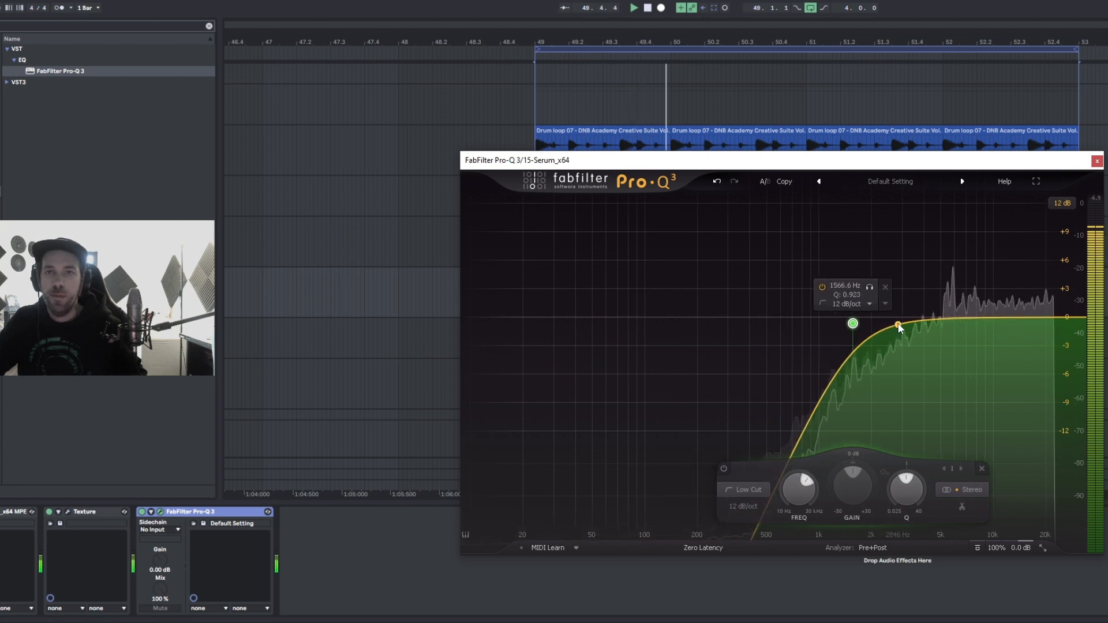
# - Add a high bell boost around 17.8 kHz in Pro-Q 3, widen its Q, and nudge the low cut
pyautogui.moveTo(1042, 317); pyautogui.dragTo(1037, 300)
pyautogui.scroll(-5, 836, 491)
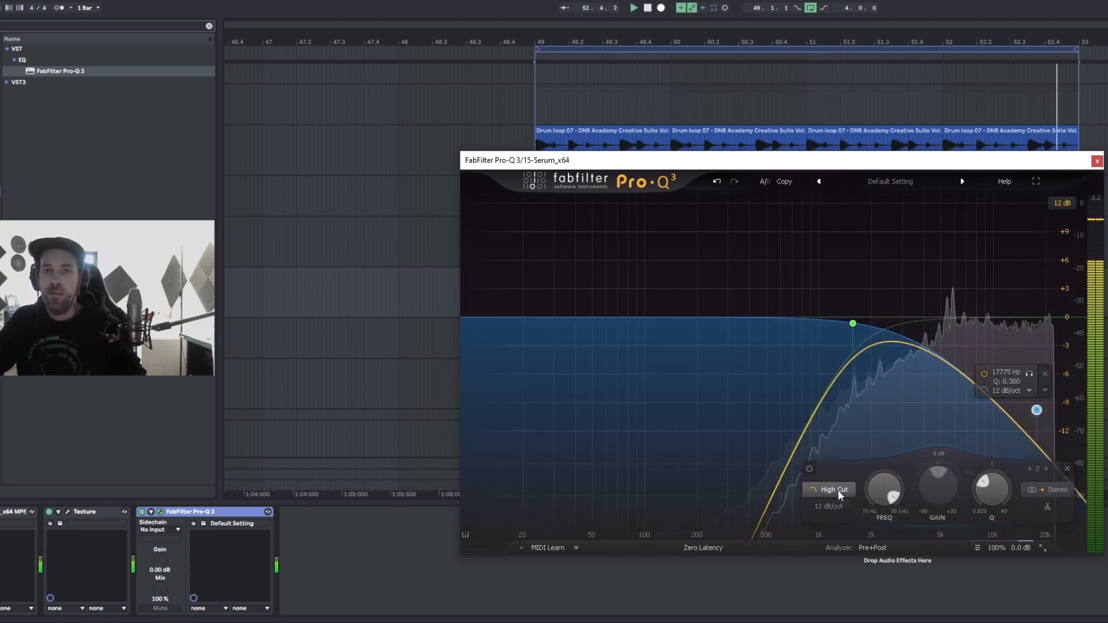
pyautogui.scroll(5, 836, 492)
pyautogui.scroll(3, 836, 491)
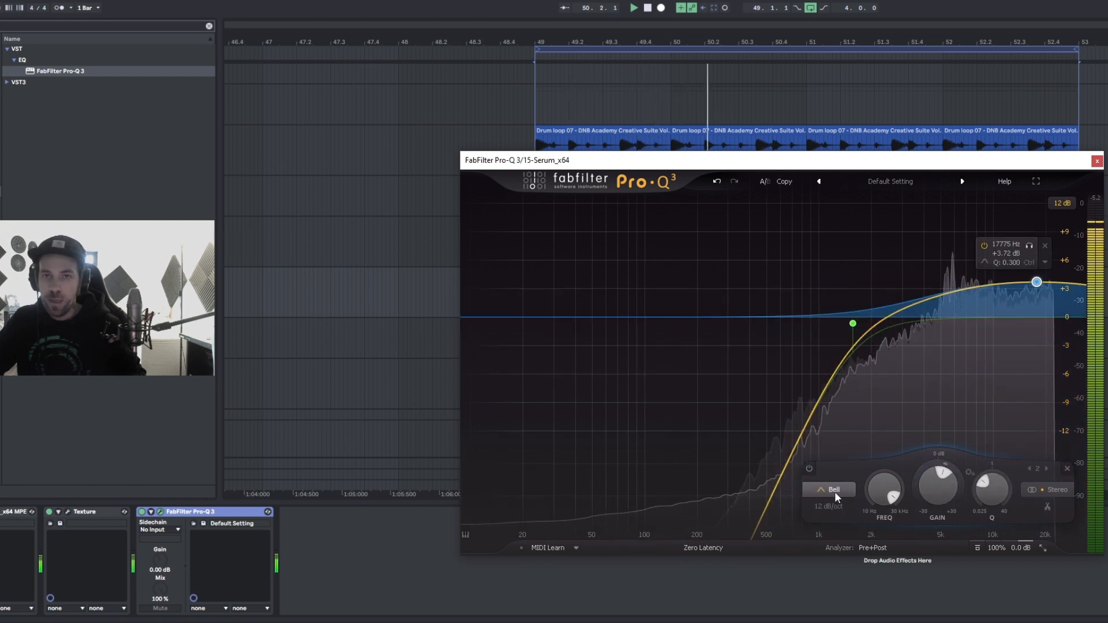
pyautogui.moveTo(1035, 299); pyautogui.dragTo(1033, 253)
pyautogui.moveTo(992, 488); pyautogui.dragTo(992, 460)
pyautogui.moveTo(1033, 255); pyautogui.dragTo(1029, 268)
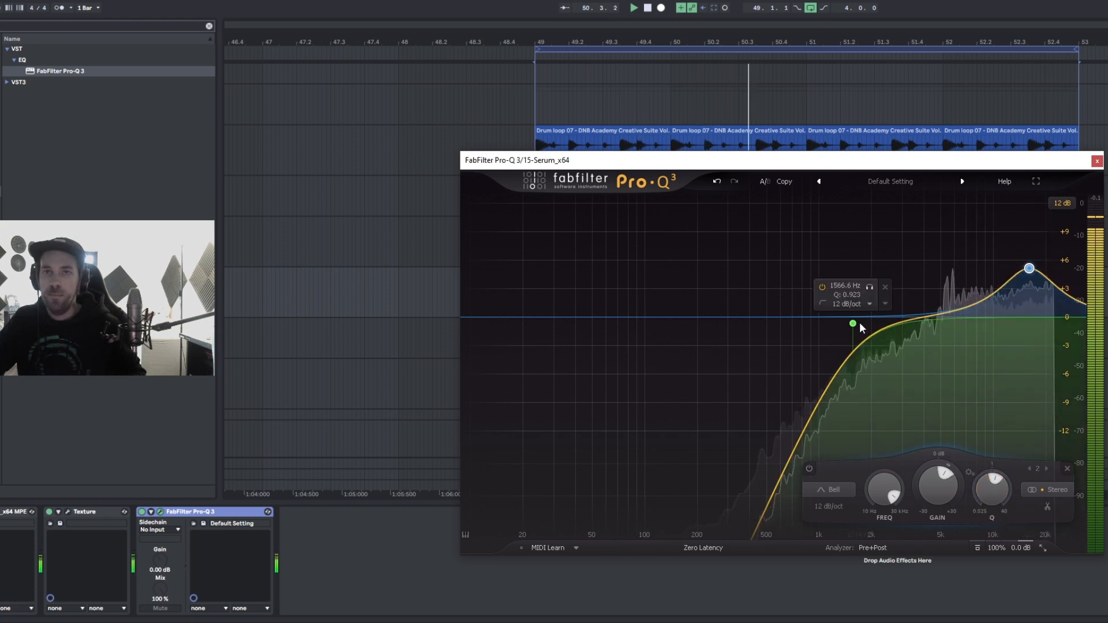
pyautogui.moveTo(857, 322); pyautogui.dragTo(860, 327)
pyautogui.click(1097, 161)
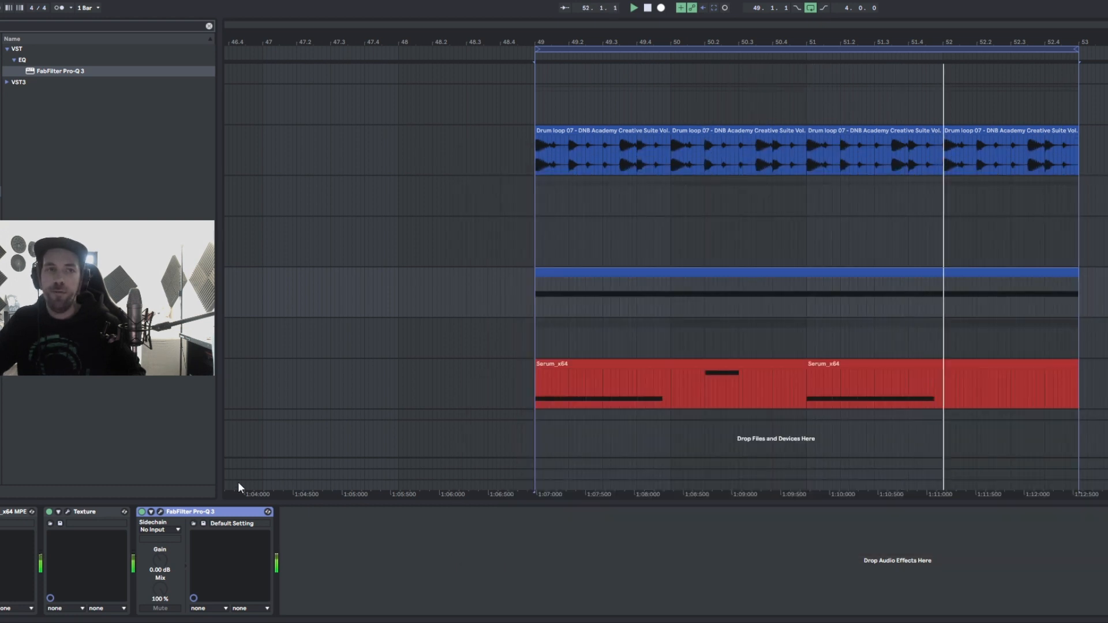
# - Try a 2 bar LFO 1 rate in Serum and close the plugin
pyautogui.click(17, 512)
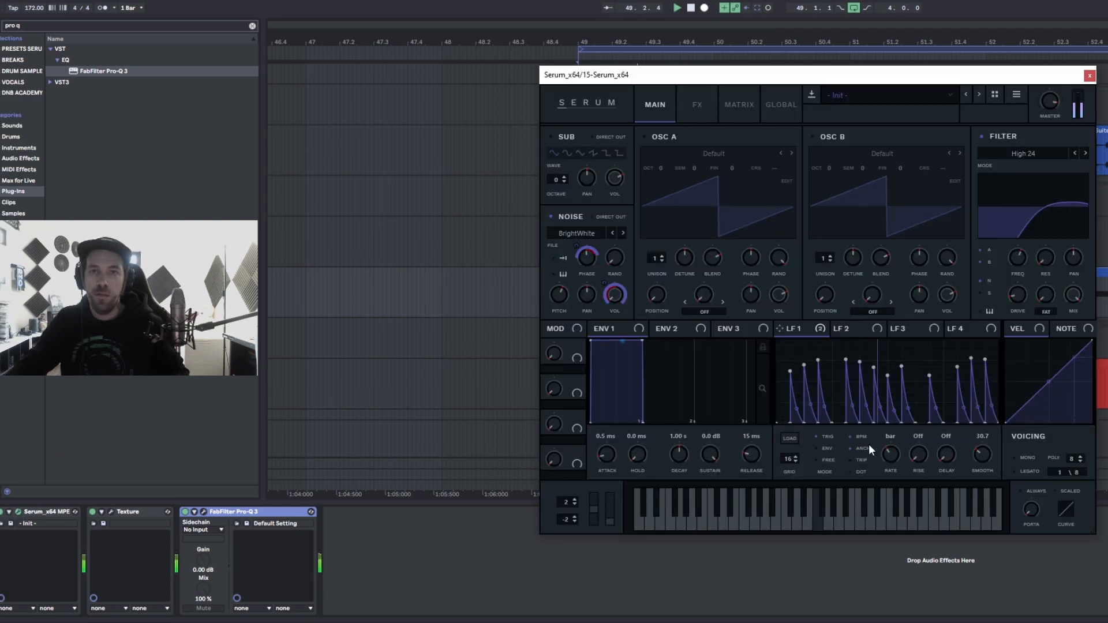
pyautogui.moveTo(892, 456); pyautogui.dragTo(897, 459)
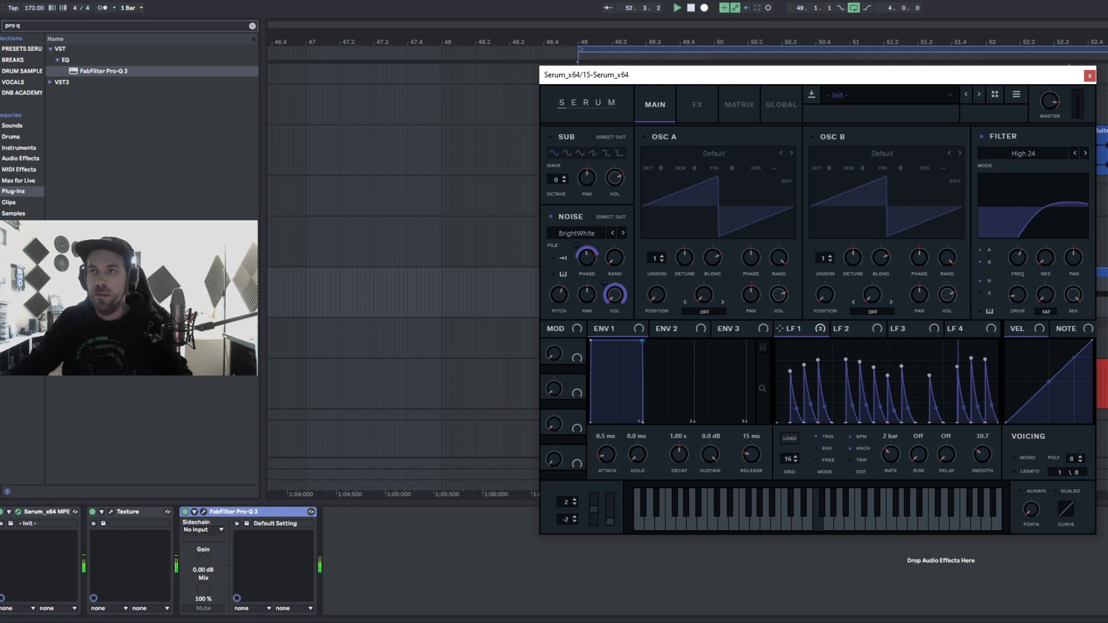
pyautogui.click(1106, 215)
pyautogui.click(1089, 76)
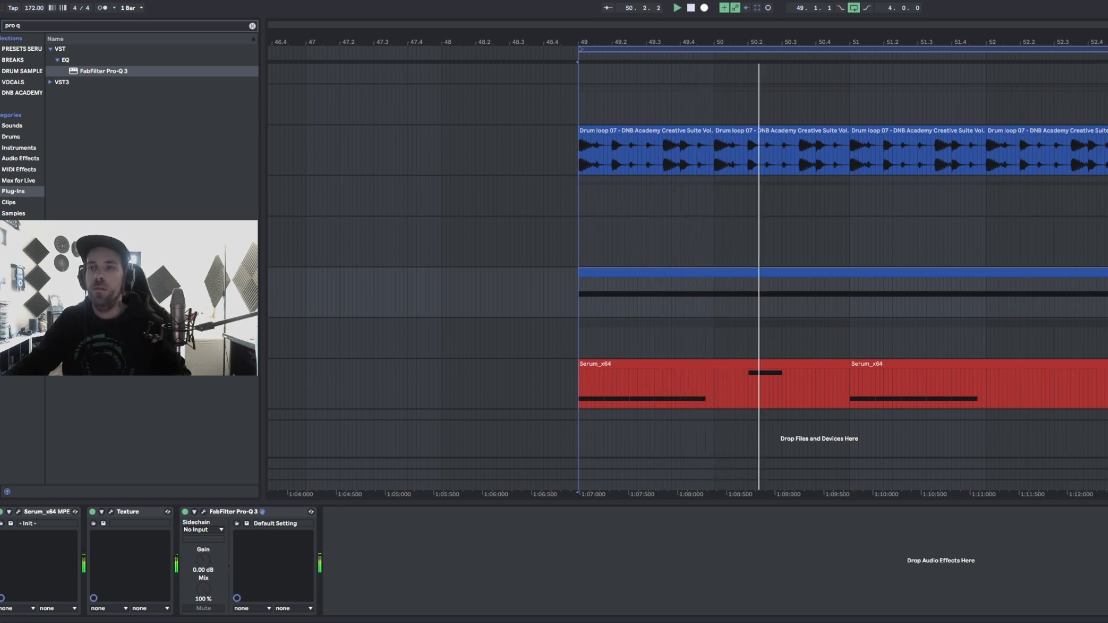
pyautogui.click(18, 511)
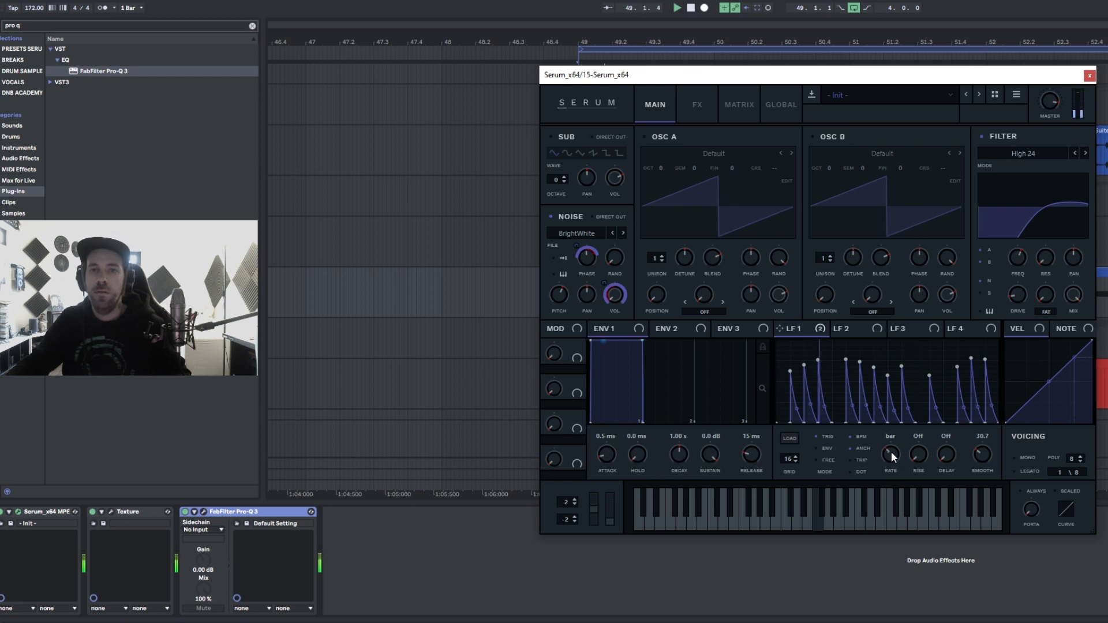
pyautogui.click(1089, 76)
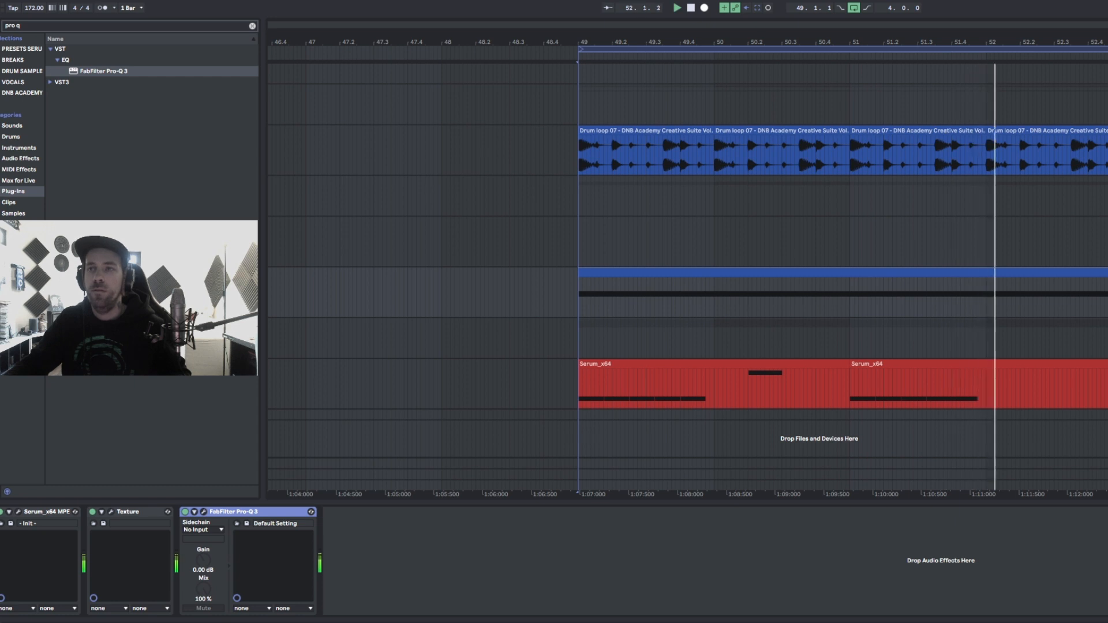